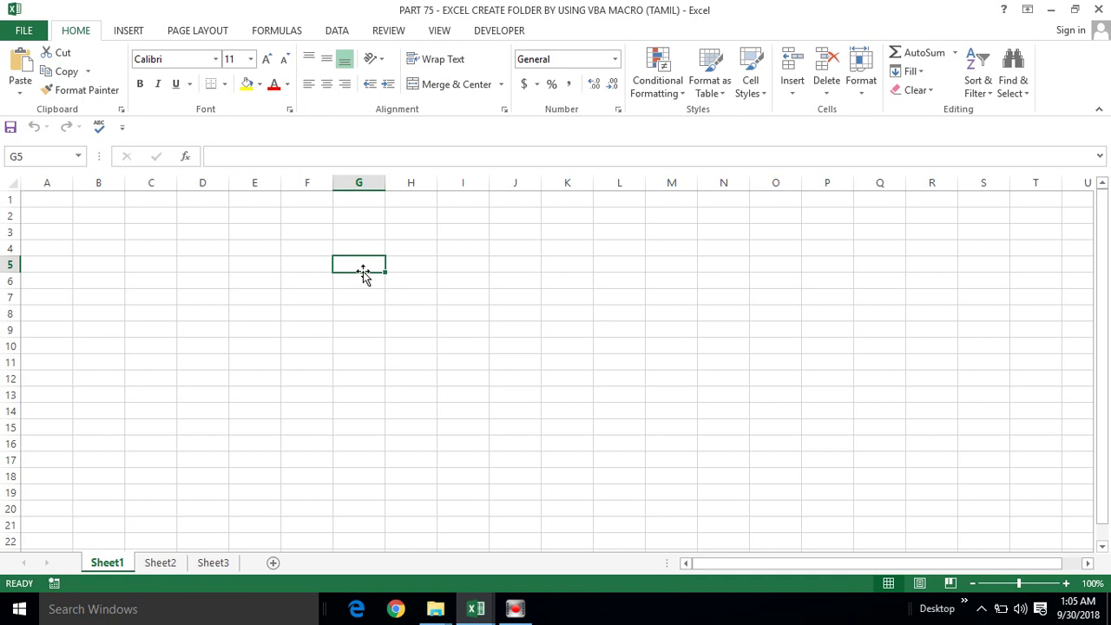
Switch from the empty Excel worksheet to the My File folder window using Alt+Tab.
left_click(251, 270)
key("alt+Tab")
key("Tab")
key("Tab")
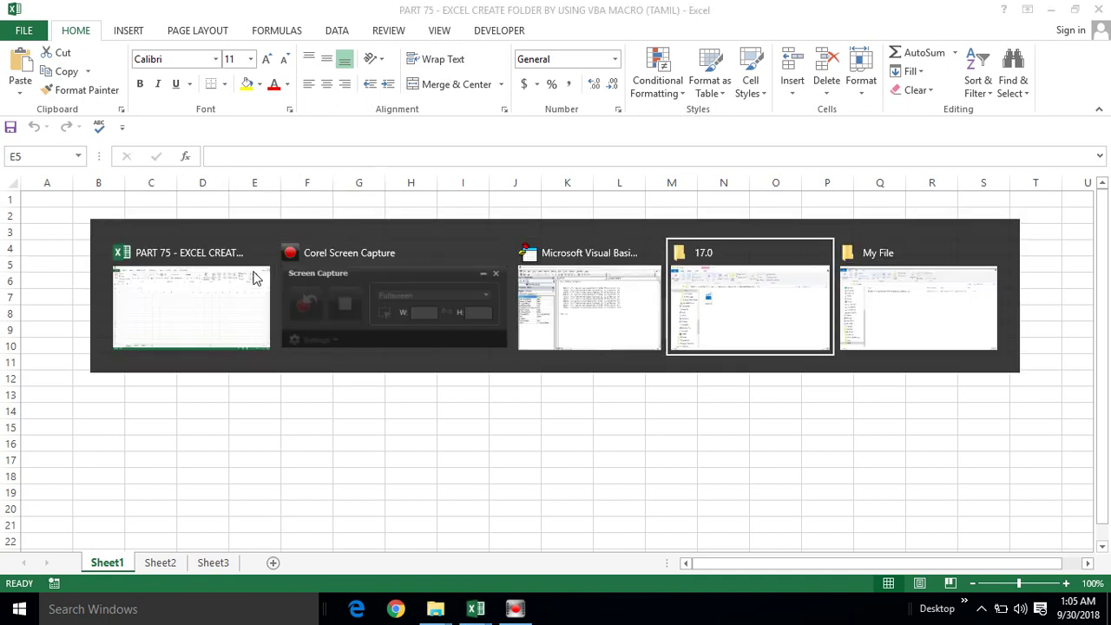
key("Tab")
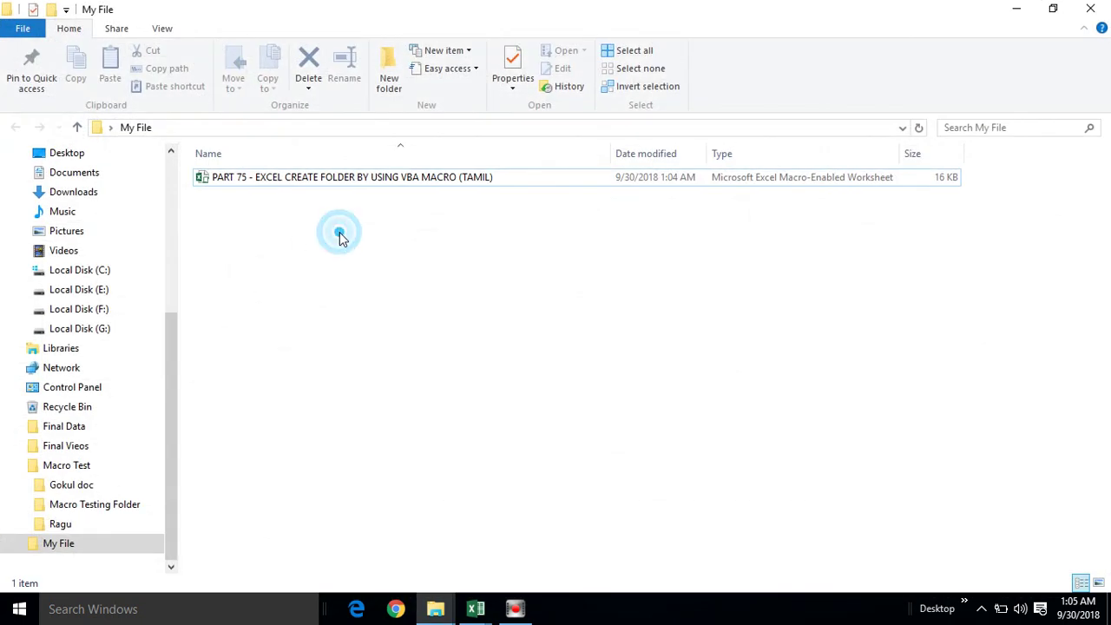
left_click(252, 128)
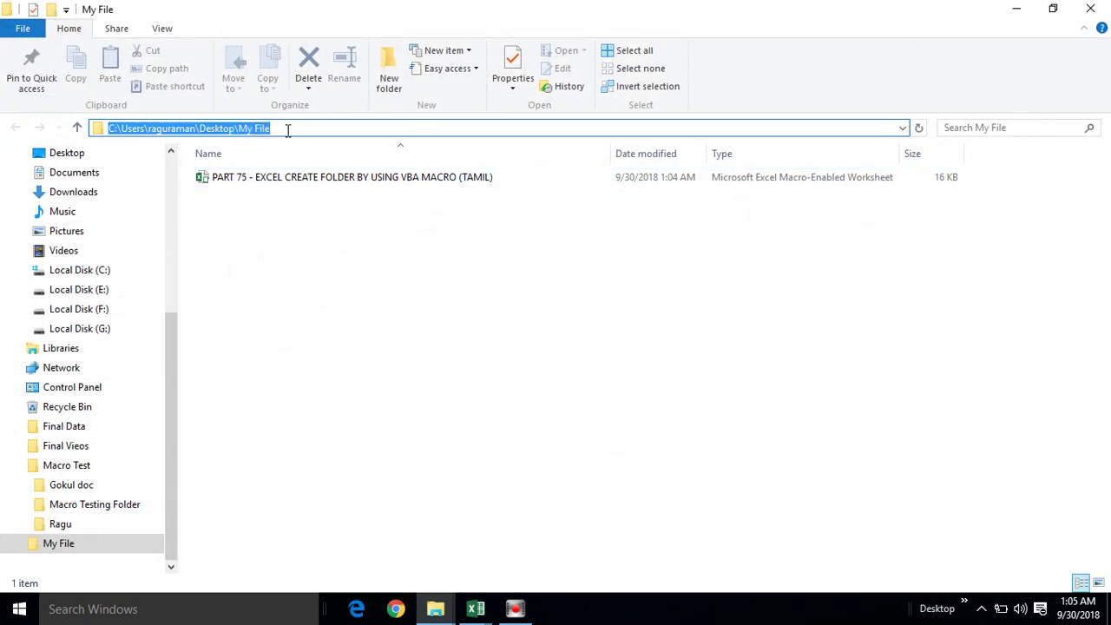
left_click(248, 230)
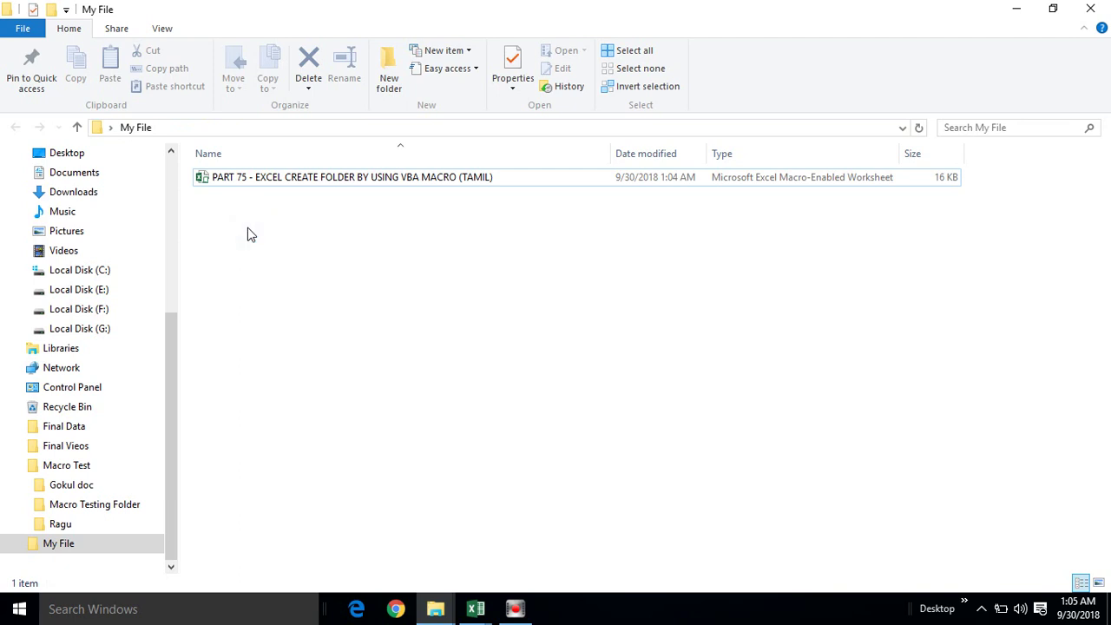
left_click(247, 231)
left_click(217, 242)
left_click(242, 232)
left_click(241, 231)
left_click(218, 243)
right_click(217, 243)
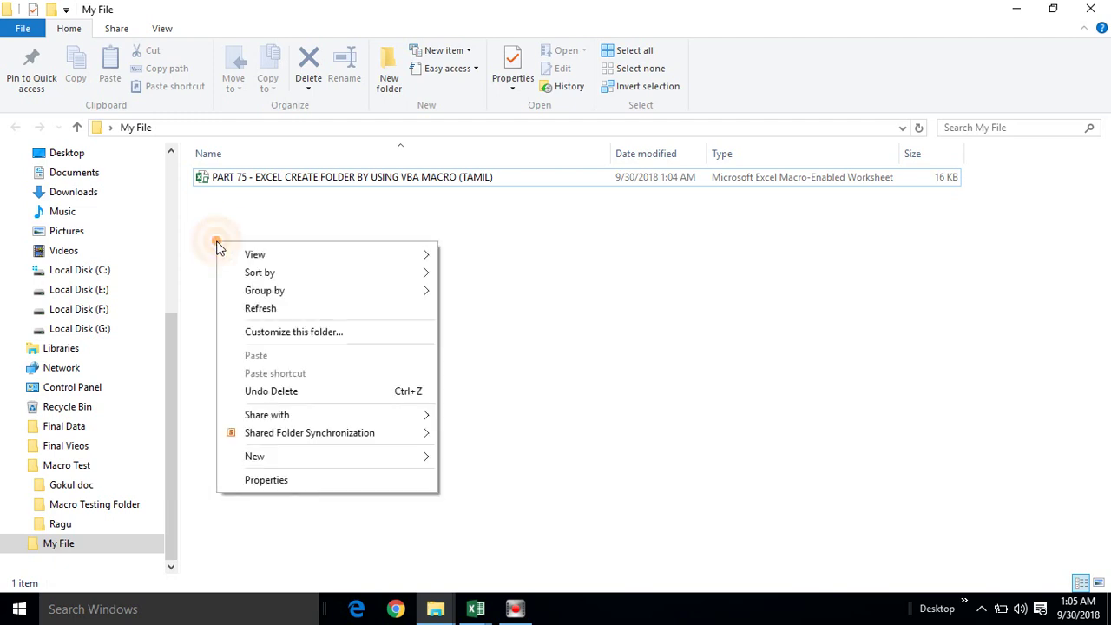
mouse_move(274, 465)
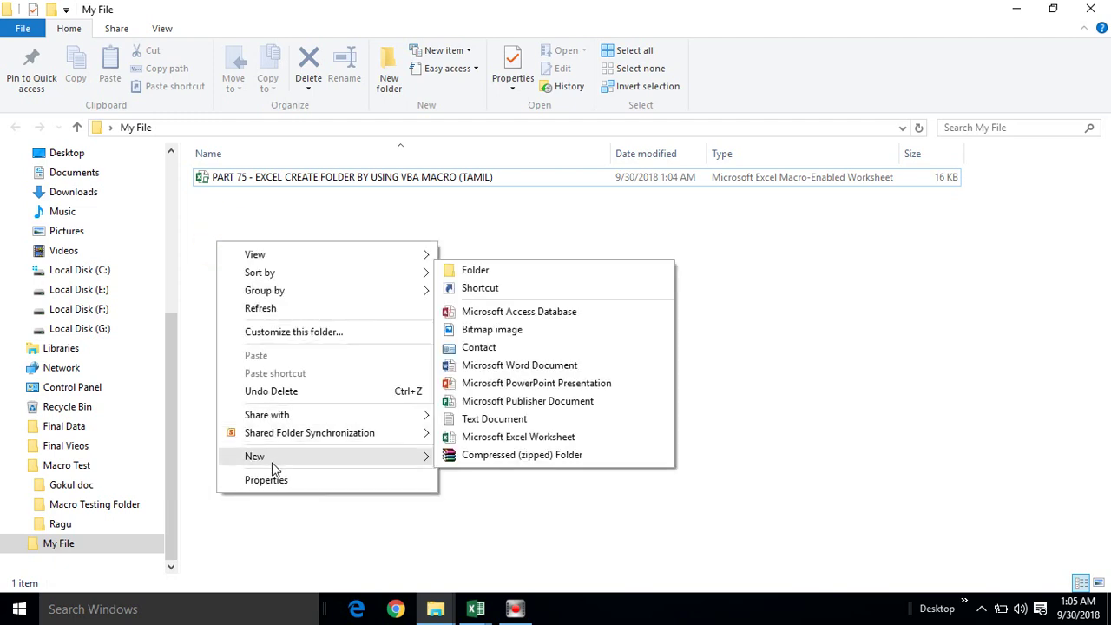
left_click(532, 269)
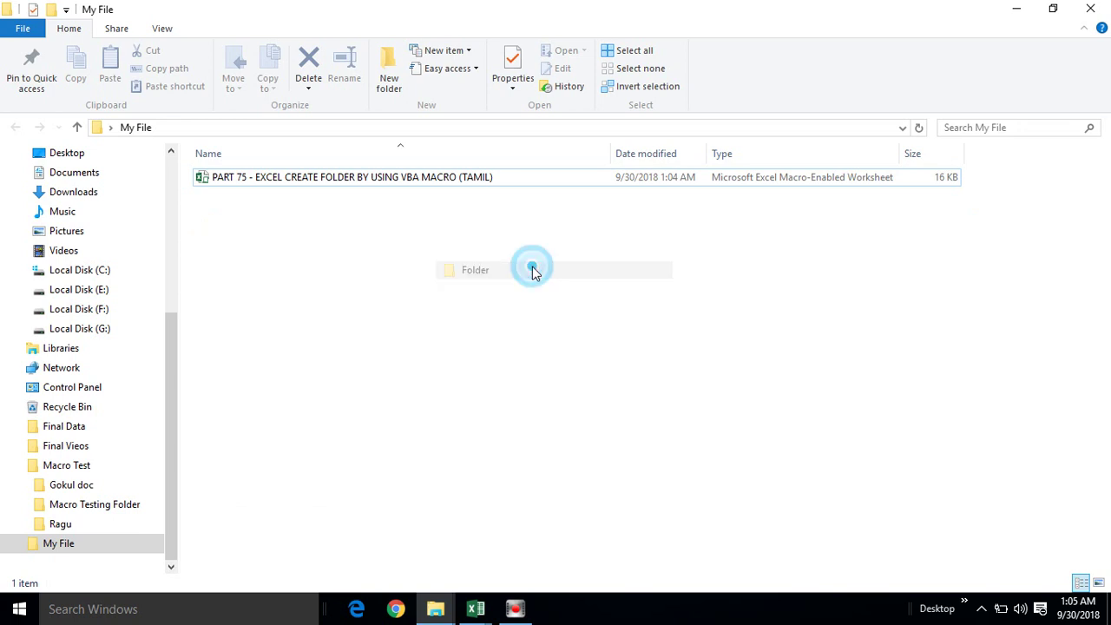
type("Mas")
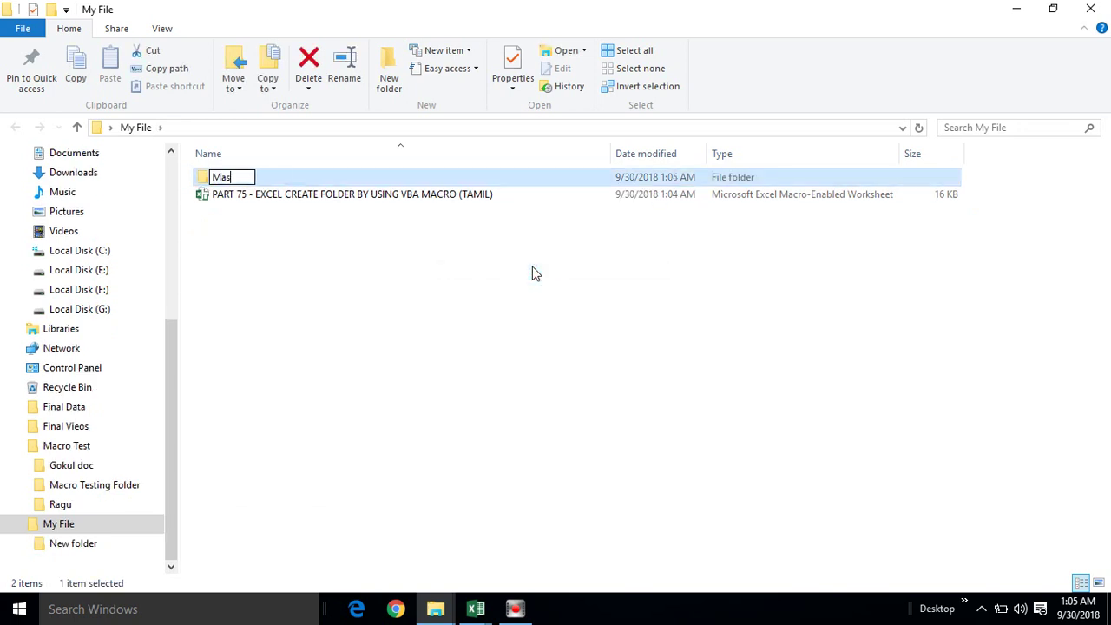
type("ter 1")
key("Return")
left_click(429, 269)
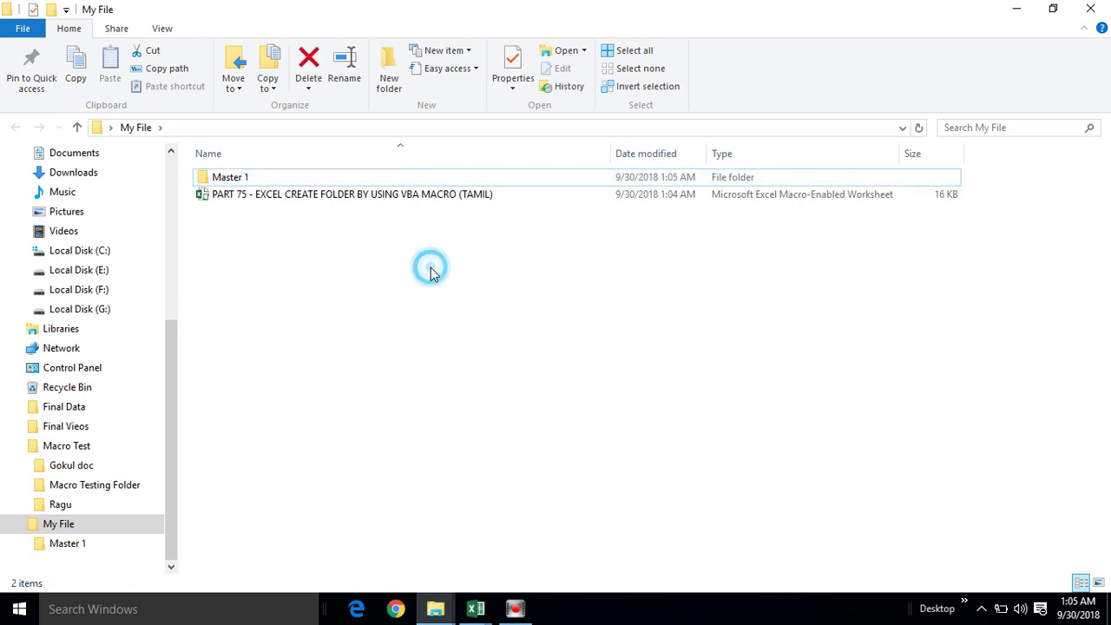
left_click(341, 181)
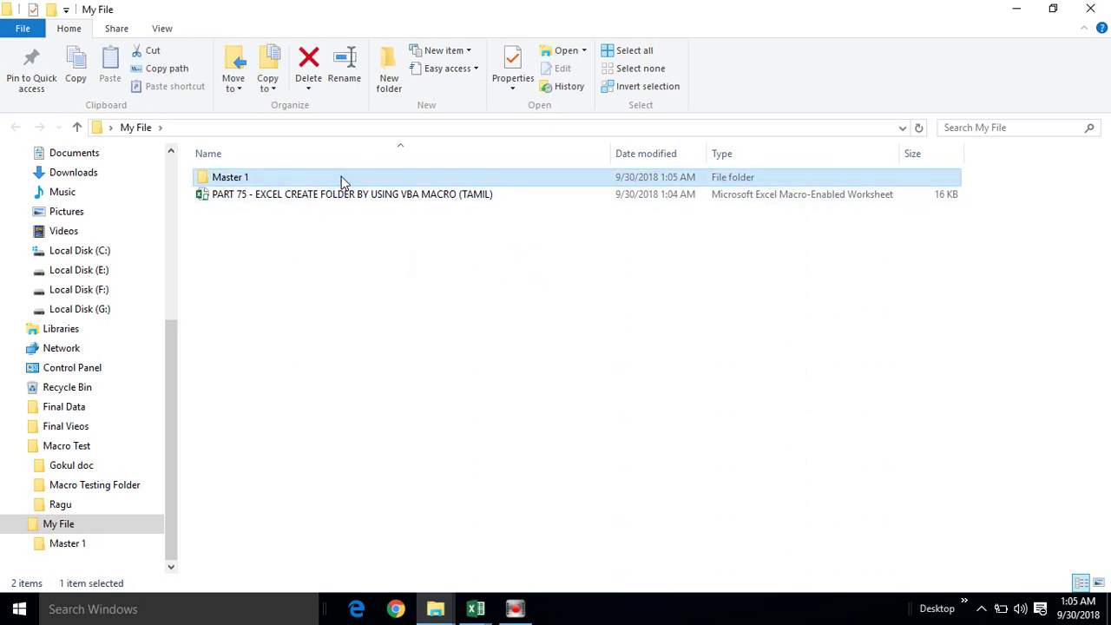
key("Delete")
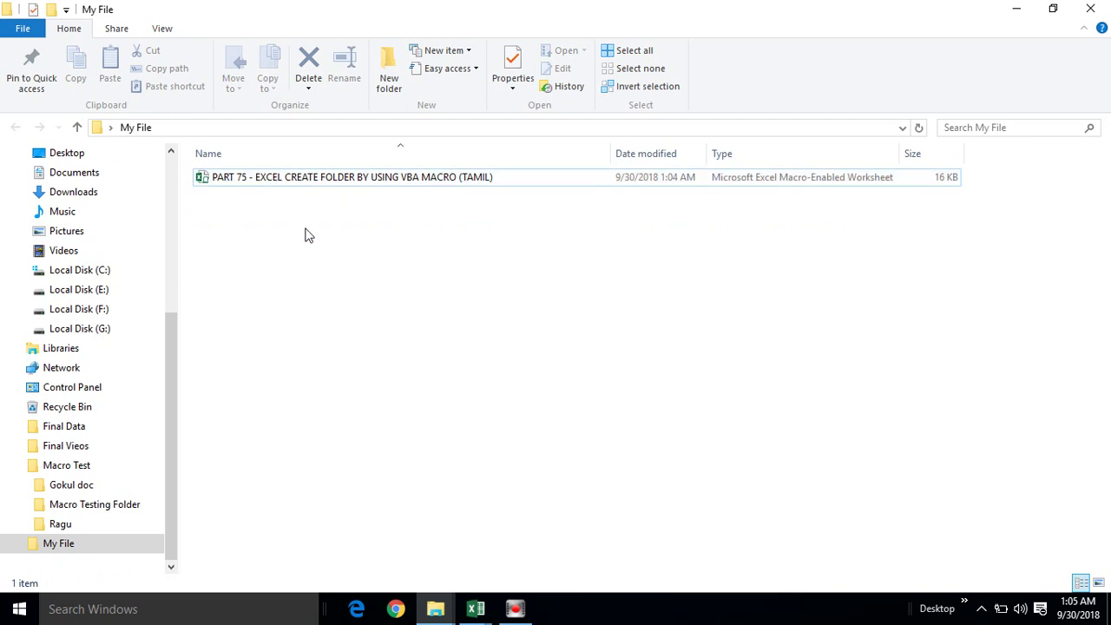
left_click(289, 234)
left_click_drag(266, 223, 225, 186)
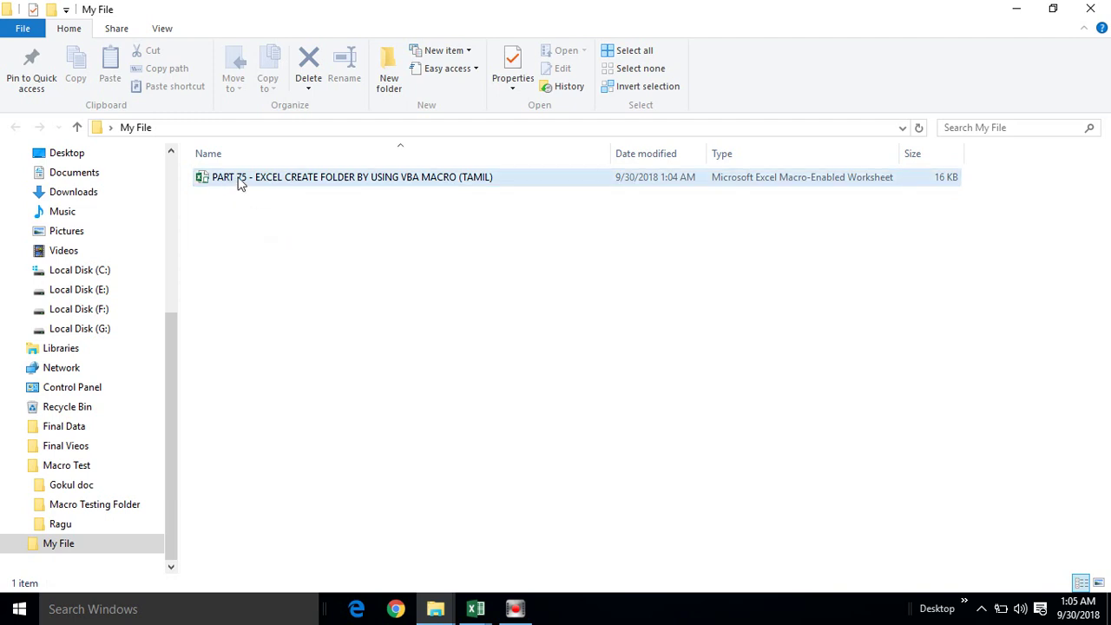
left_click(287, 130)
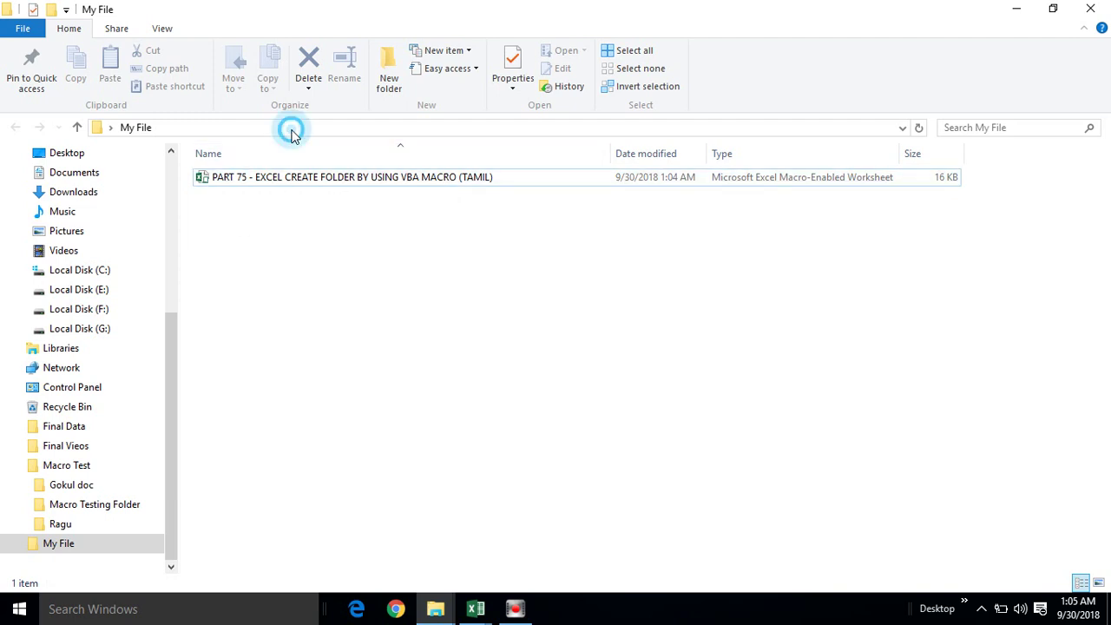
left_click(251, 209)
left_click(244, 178)
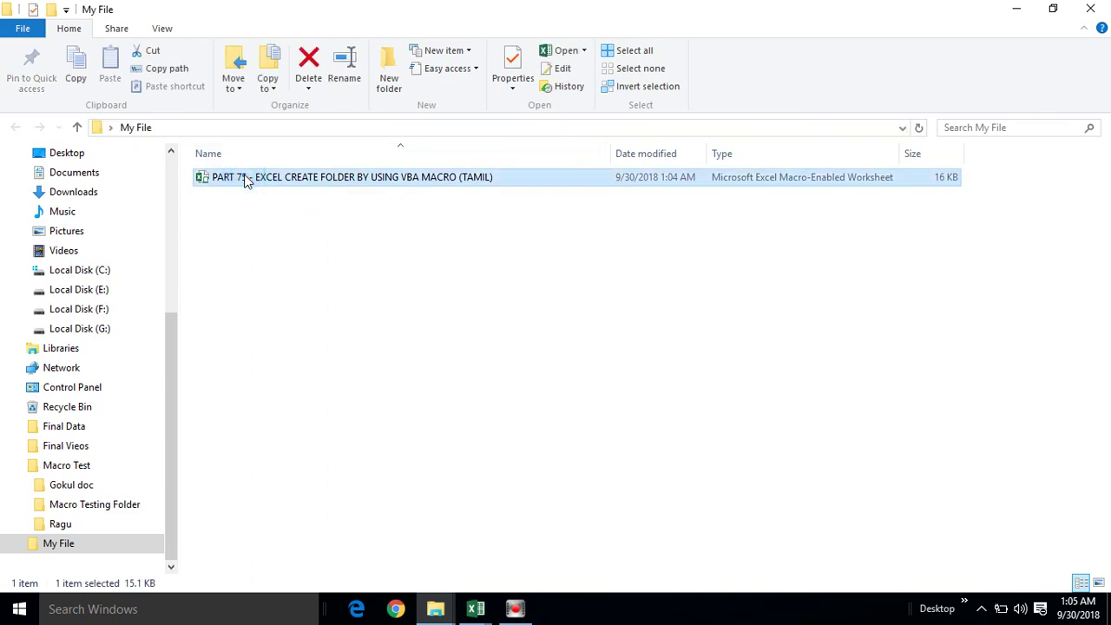
left_click(251, 211)
key("alt+Tab")
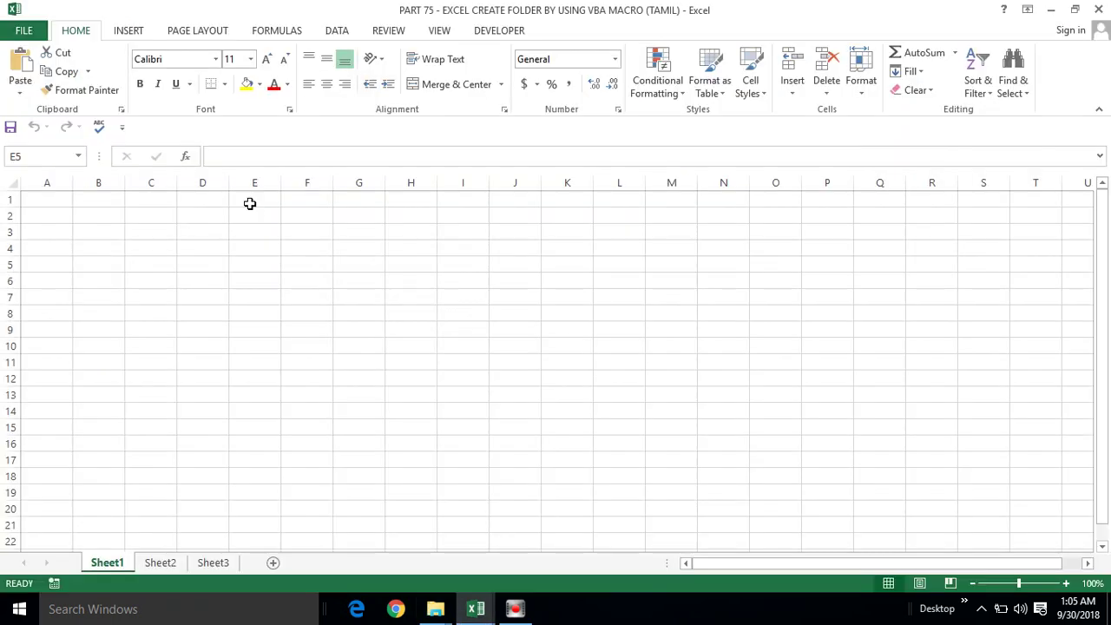
key("alt+Tab")
left_click(265, 228)
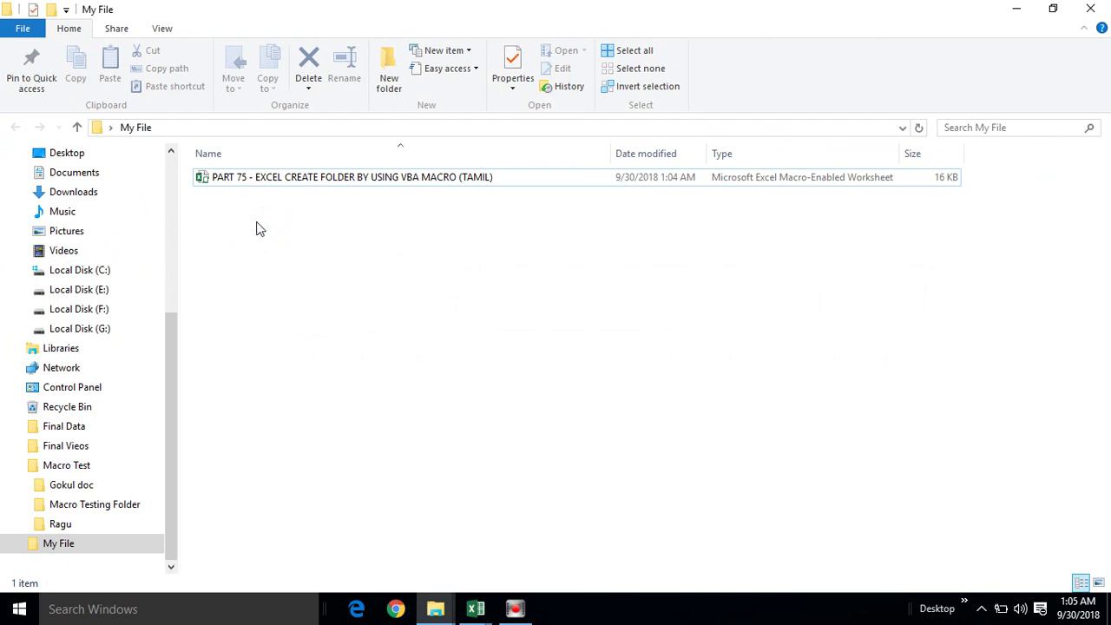
left_click(256, 224)
left_click(257, 227)
left_click(257, 227)
key("alt+Tab")
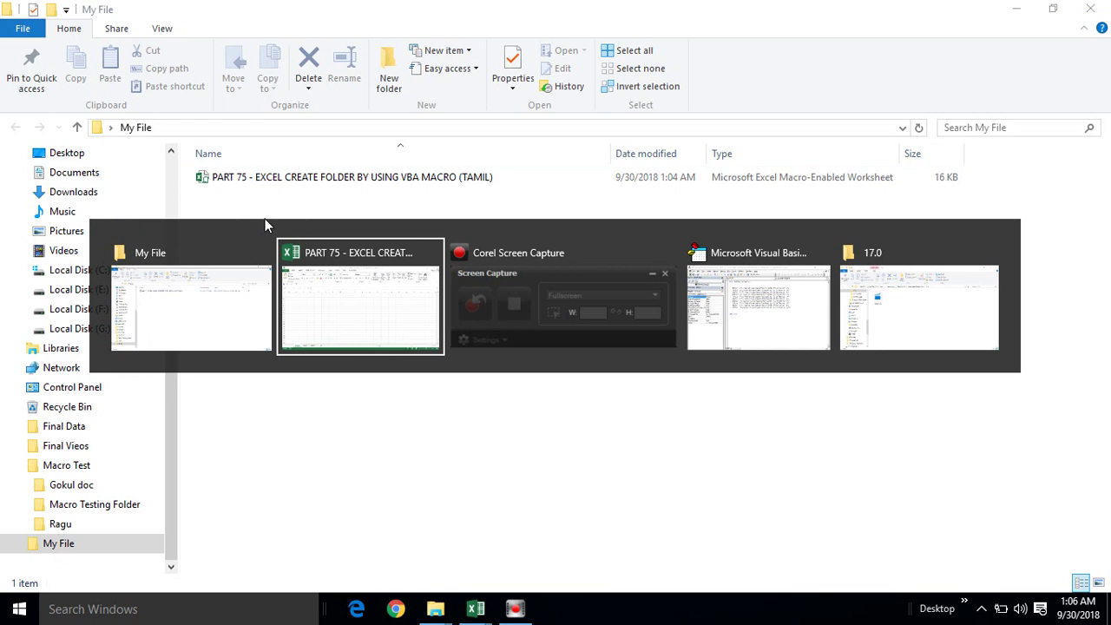
Bring the VBA editor forward, maximize it, and close the Properties pane beside the project tree.
key("Tab")
key("Tab")
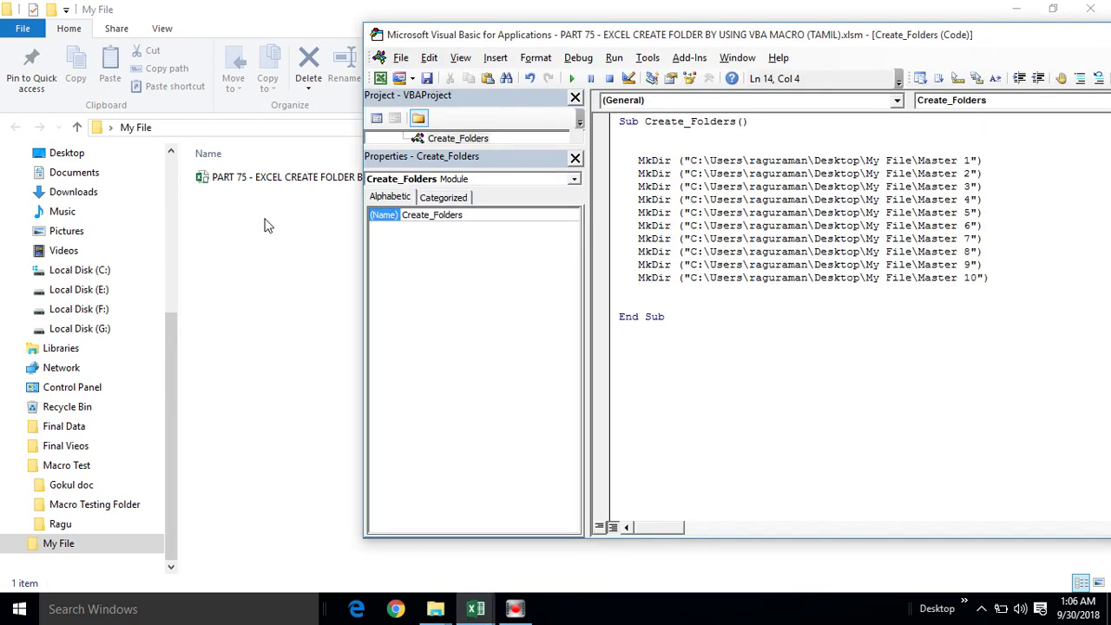
double_click(692, 49)
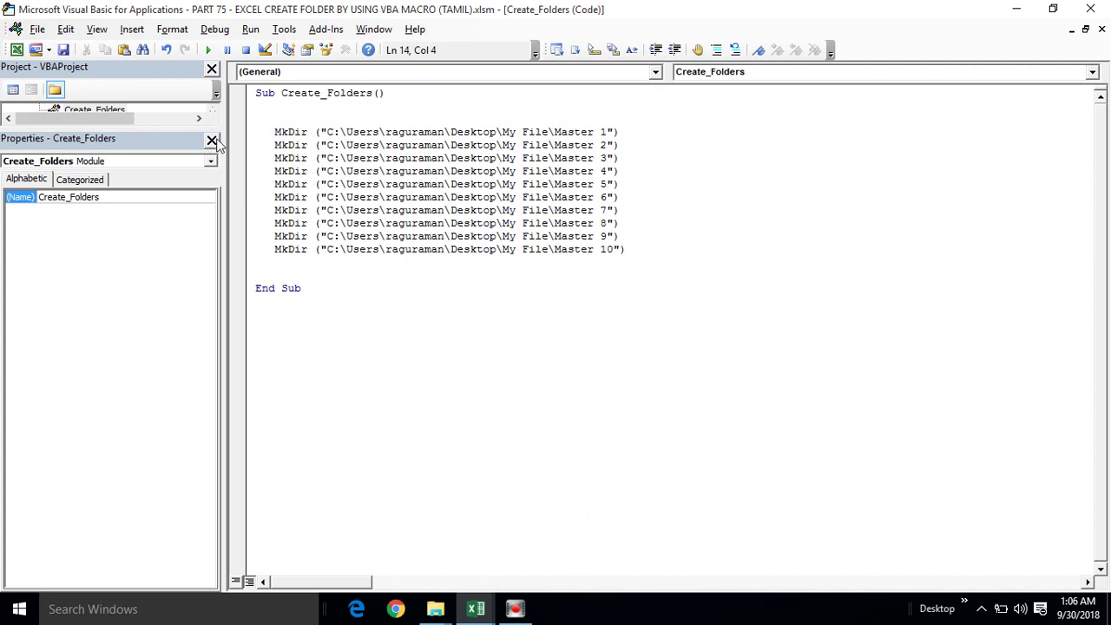
left_click(212, 140)
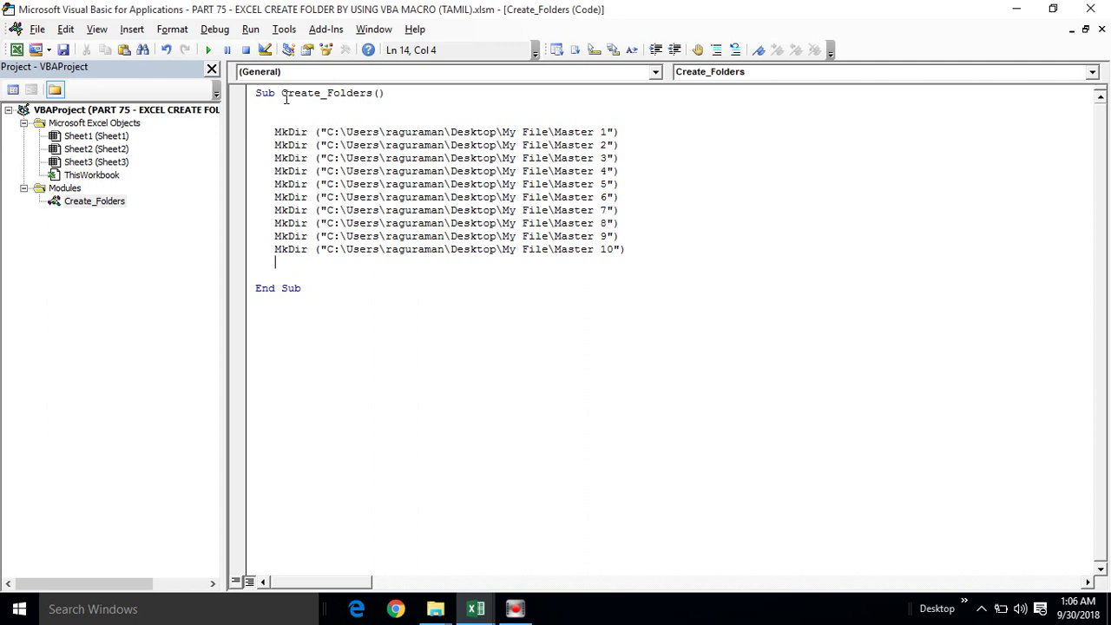
Review the Create_Folders macro name and its block of MkDir lines.
left_click_drag(285, 98, 373, 98)
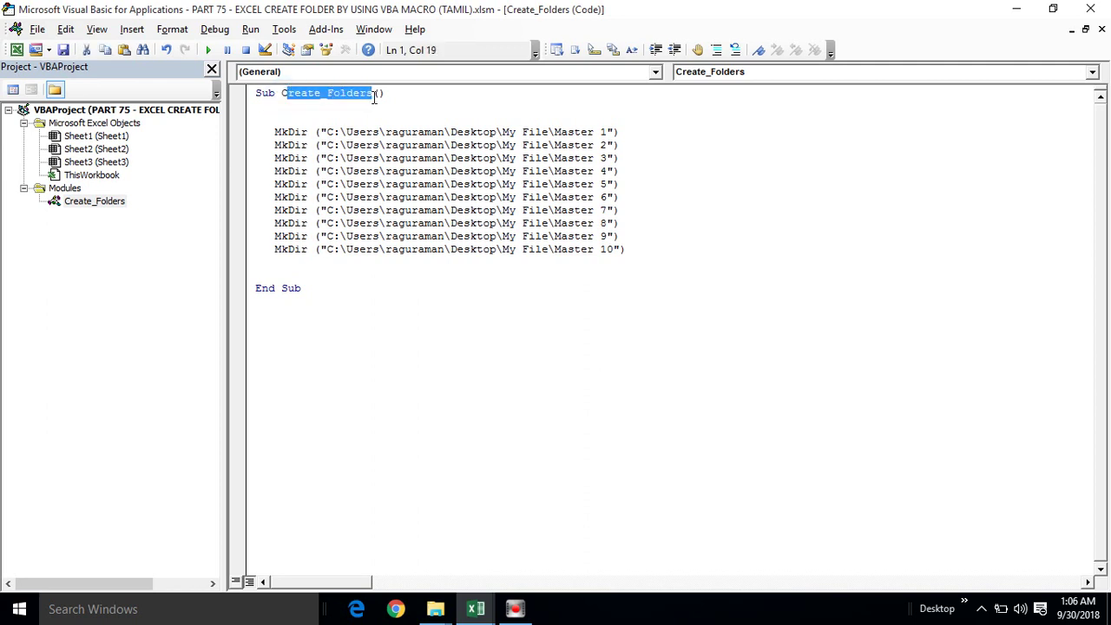
left_click(311, 143)
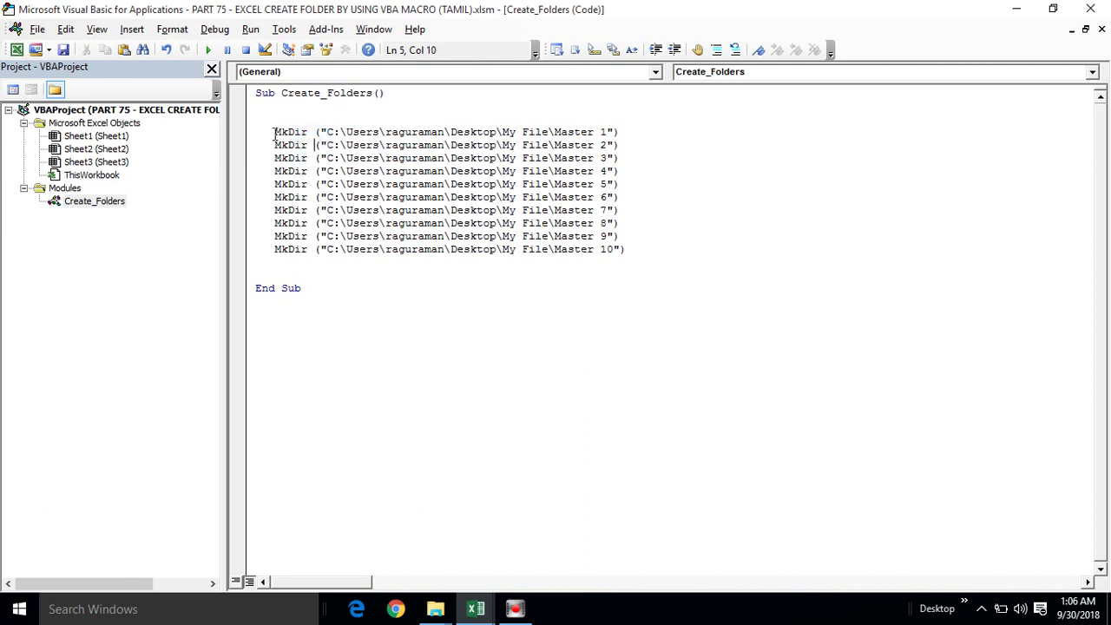
left_click(274, 132)
left_click_drag(276, 132, 440, 185)
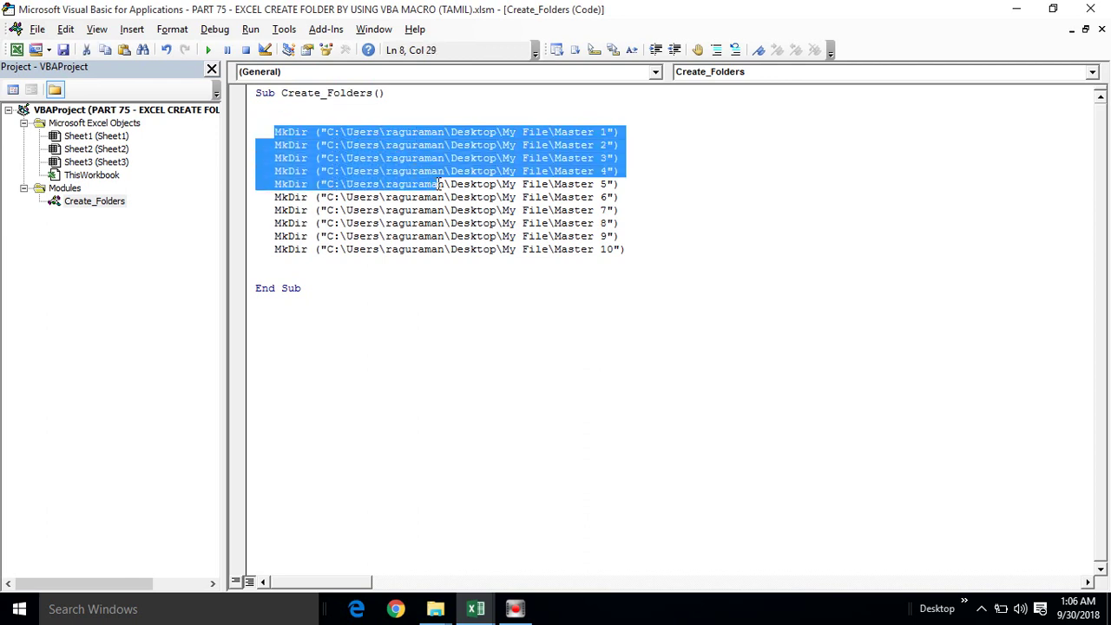
left_click(269, 129)
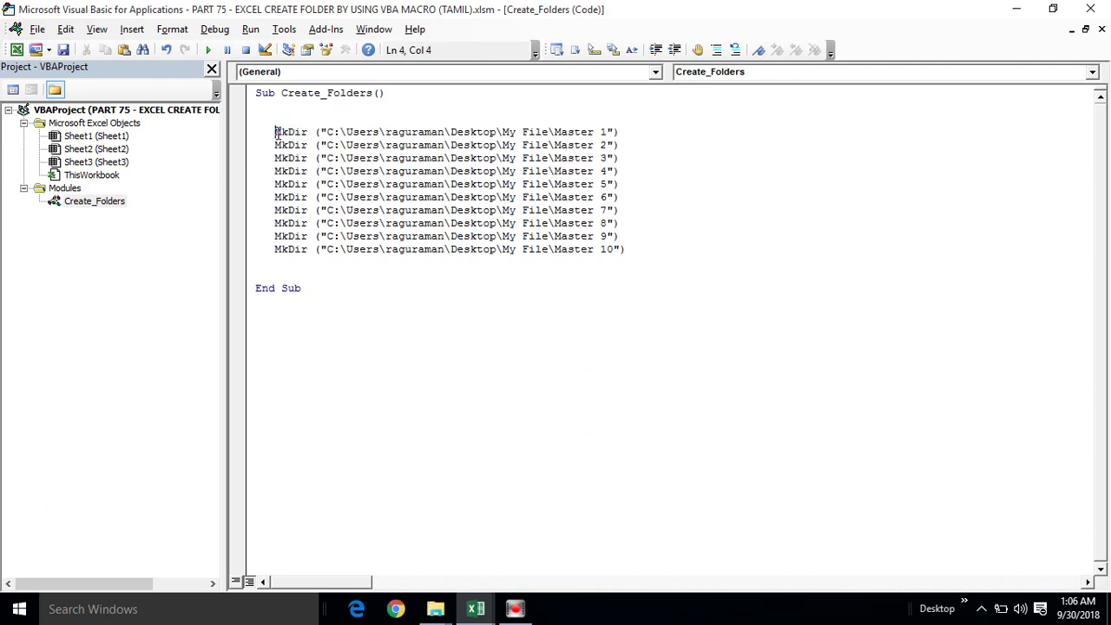
left_click(300, 131)
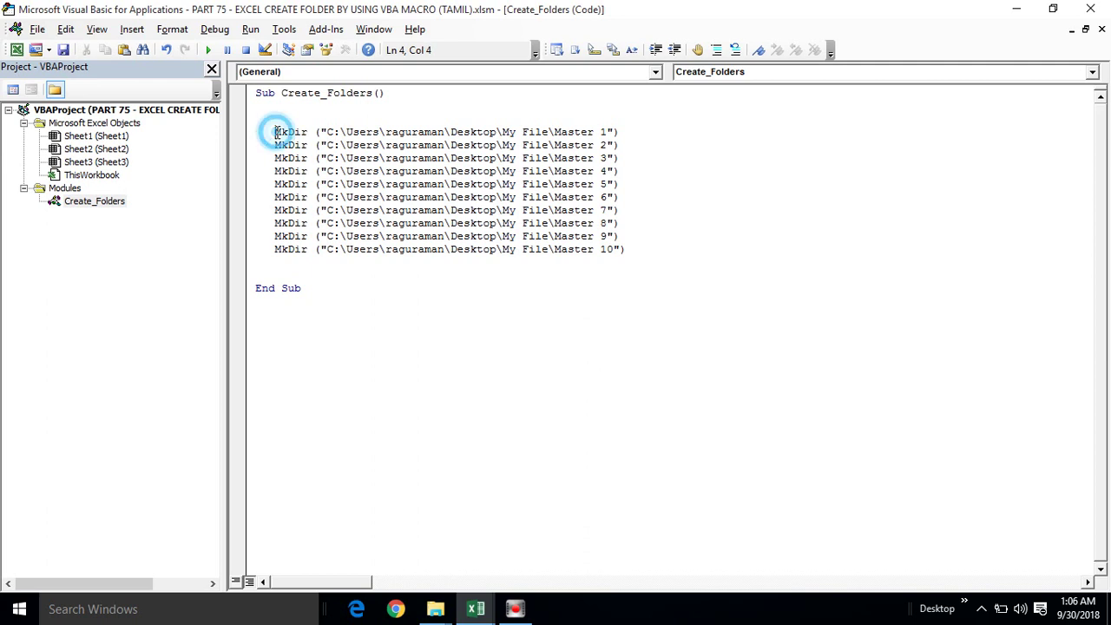
Highlight the parts of the first MkDir line: the My File path and the Master 1 name.
left_click_drag(275, 132, 607, 132)
left_click(556, 131)
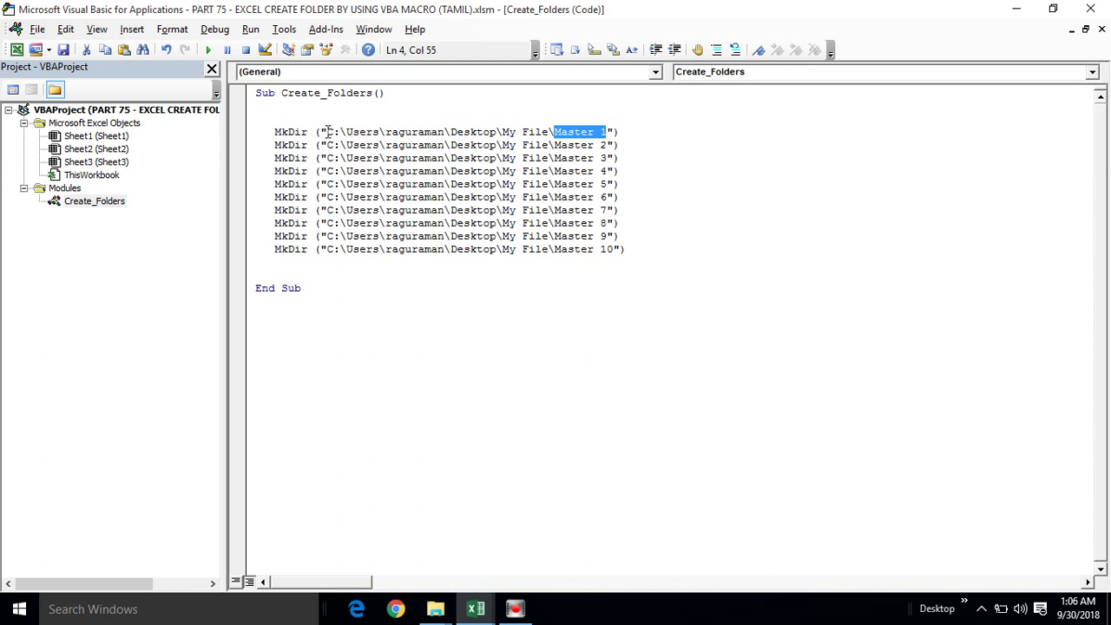
left_click_drag(328, 132, 550, 132)
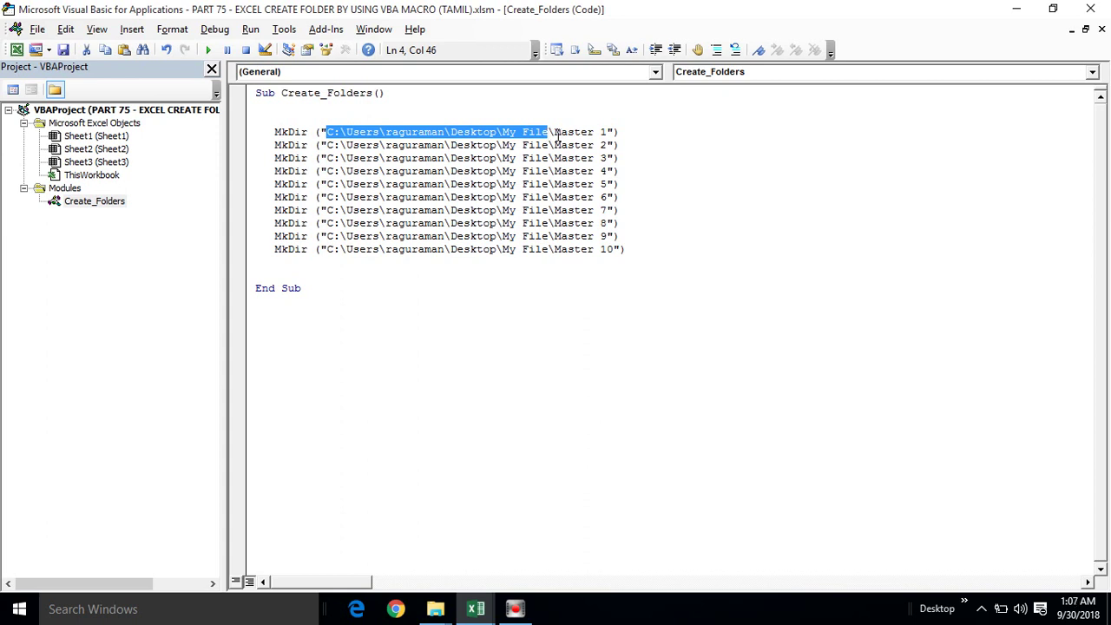
left_click_drag(553, 131, 607, 132)
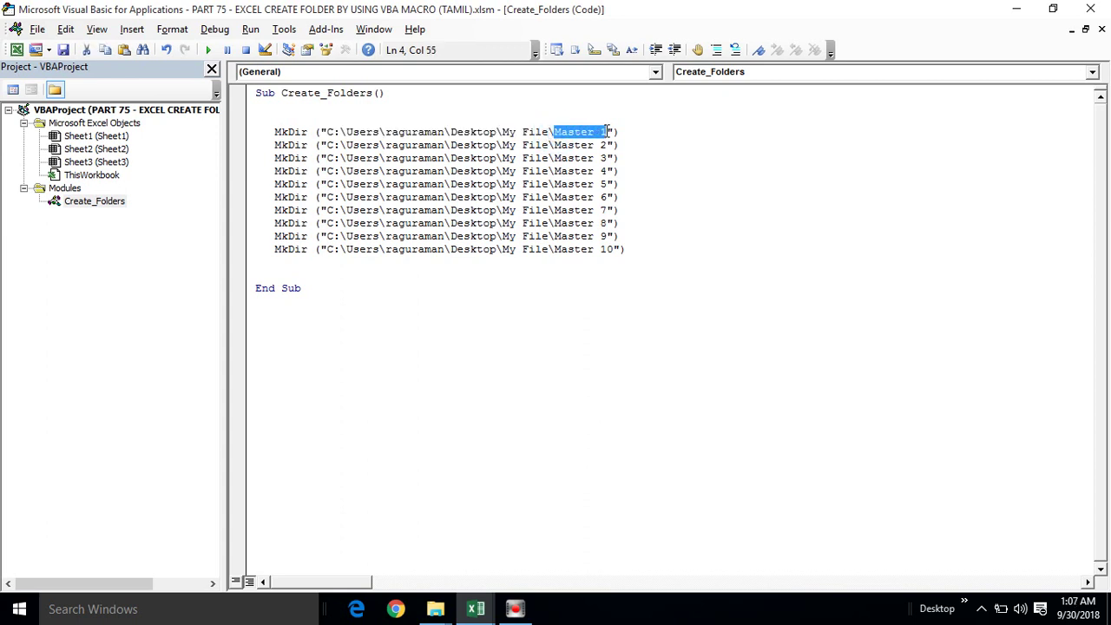
left_click(545, 158)
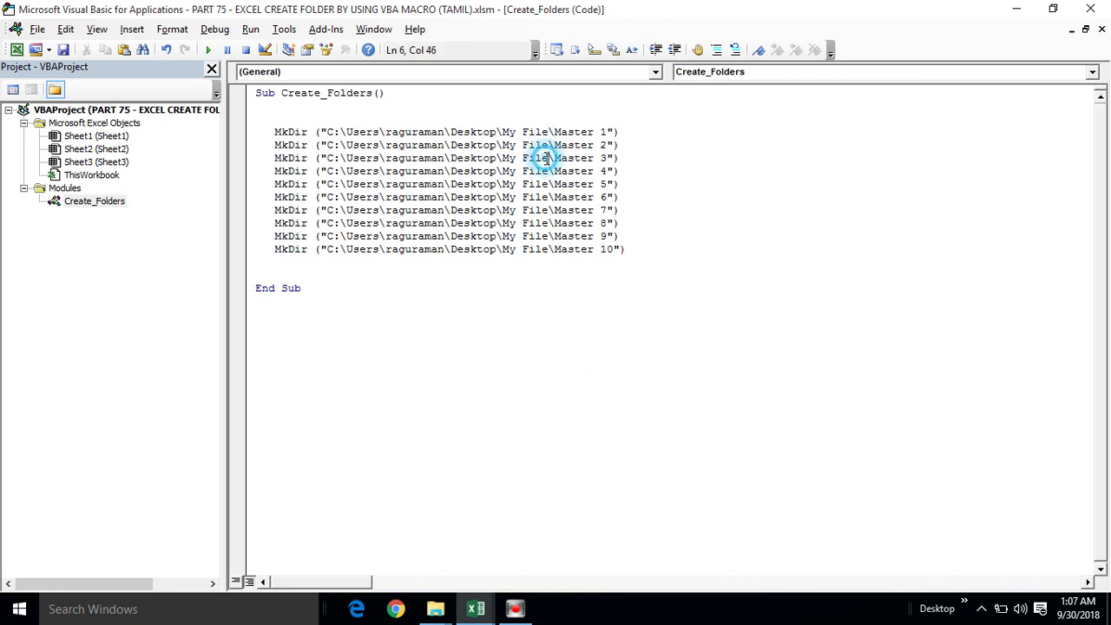
Shrink the editor to show the My File folder and start stepping through Create_Folders with F8.
left_click_drag(703, 12, 695, 26)
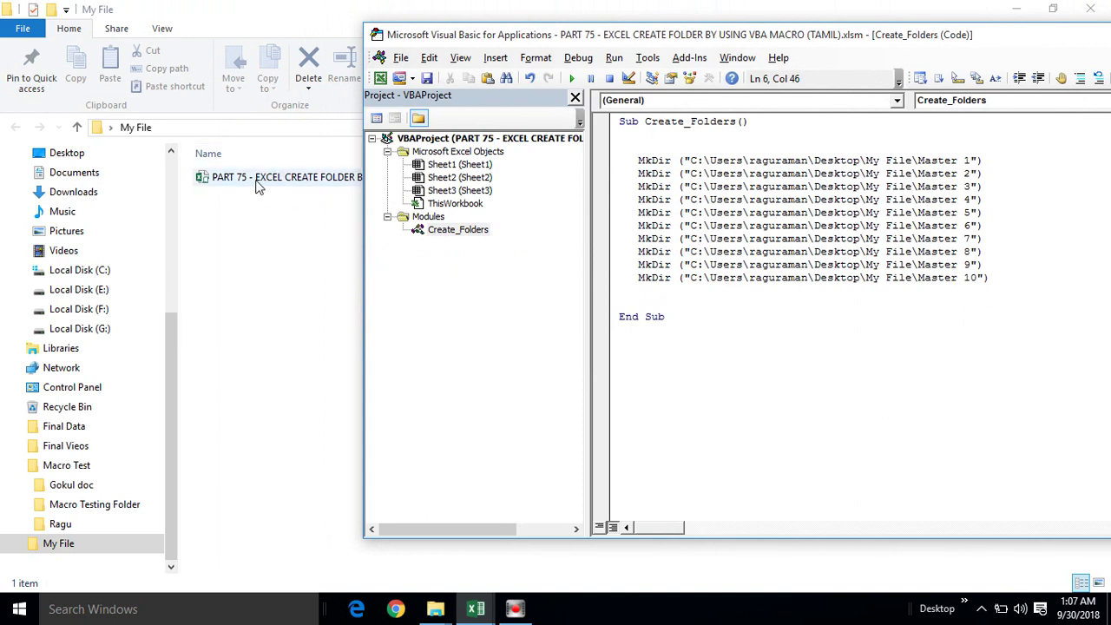
left_click(729, 121)
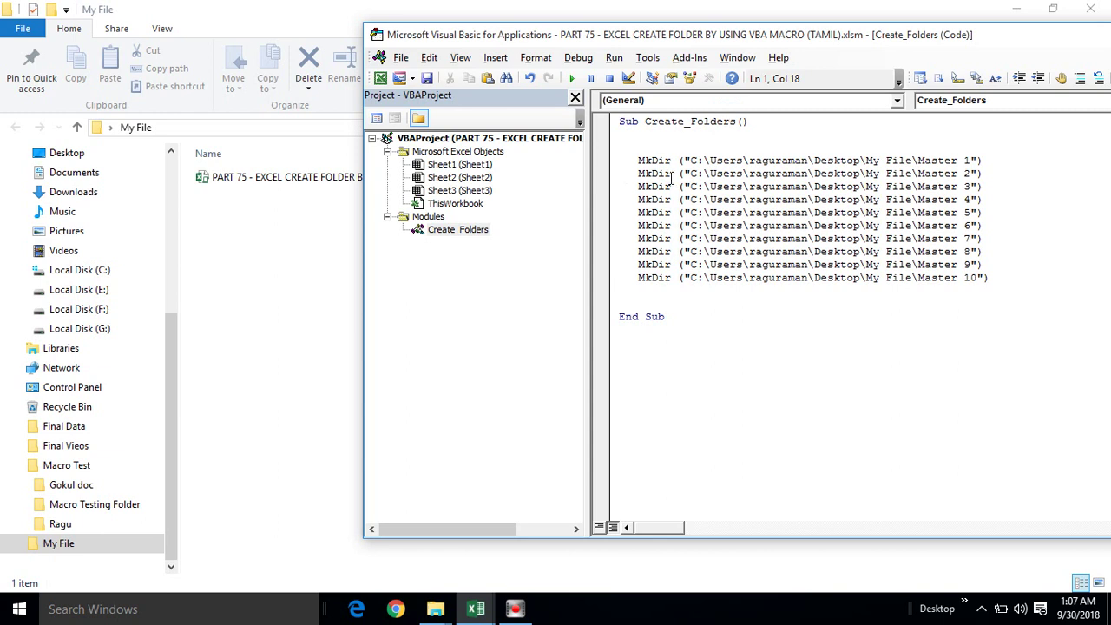
key("F8")
key("F8")
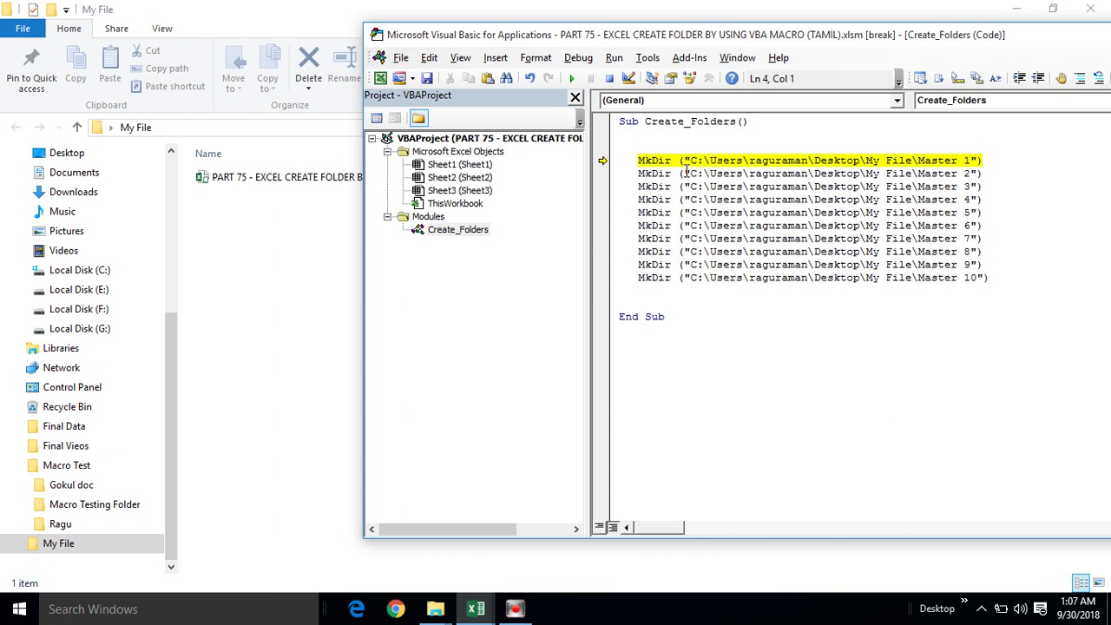
Step through each MkDir line, creating folders Master 1 to Master 10, until the macro ends.
key("F8")
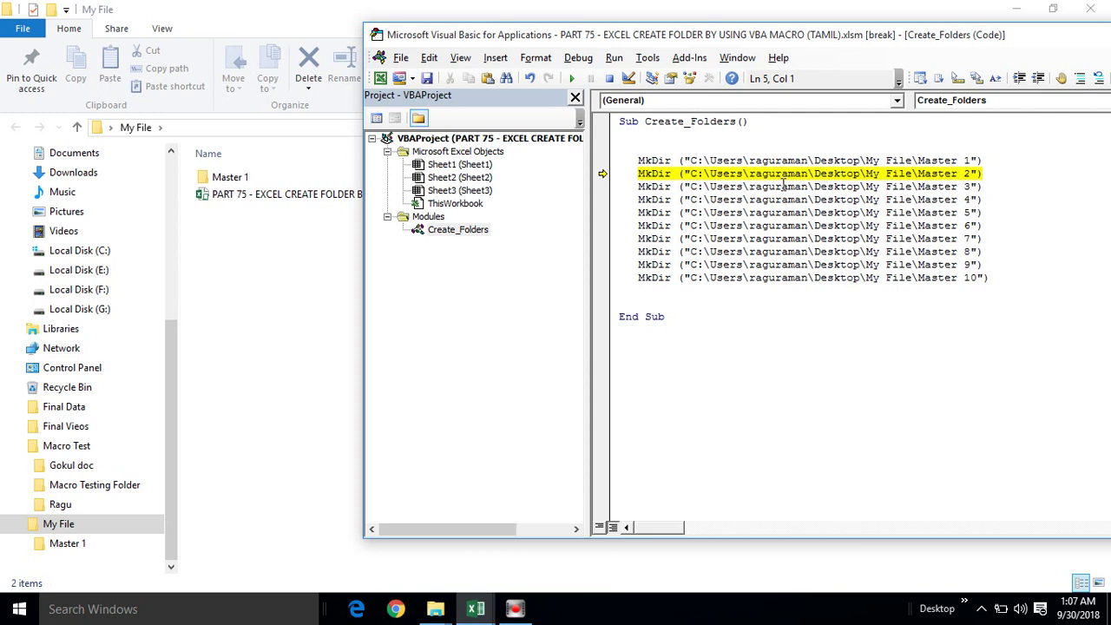
key("F8")
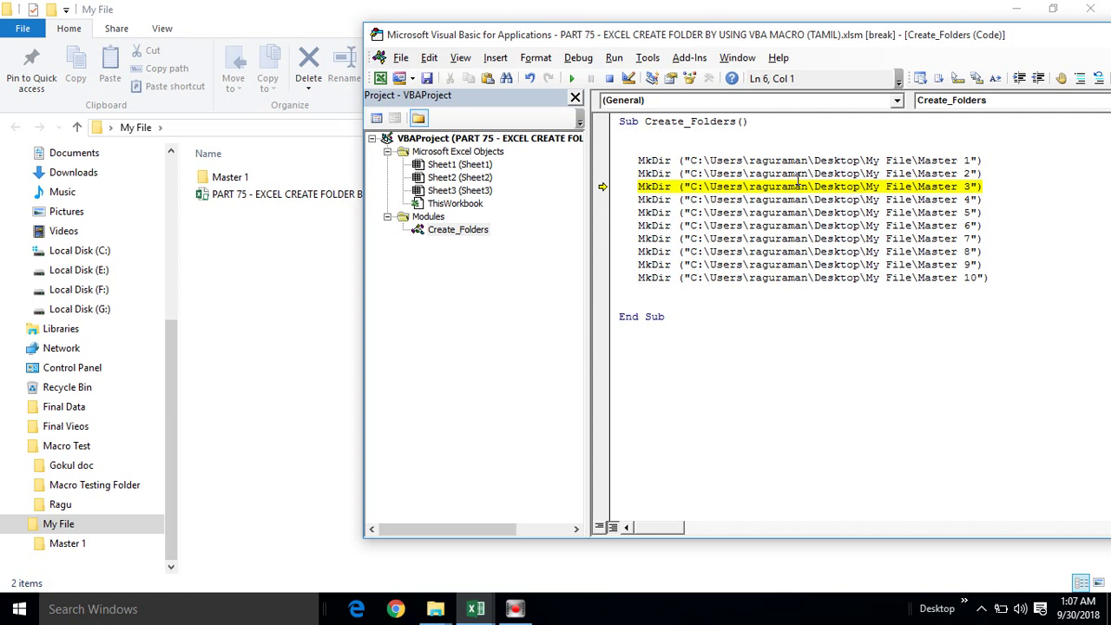
key("F8")
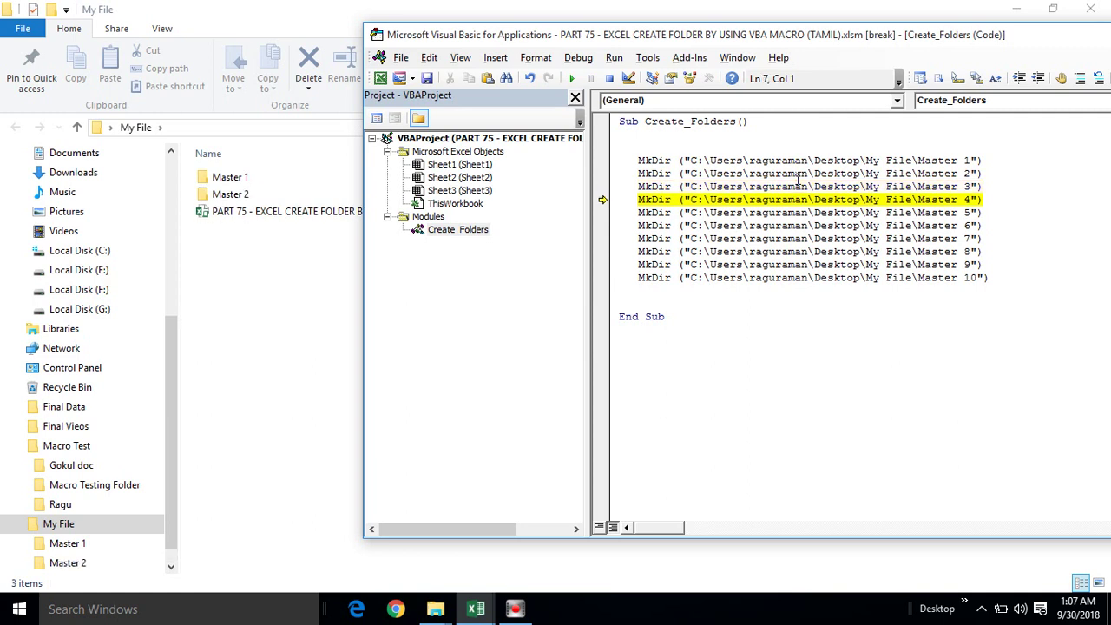
key("F8")
key("F8")
key("F8")
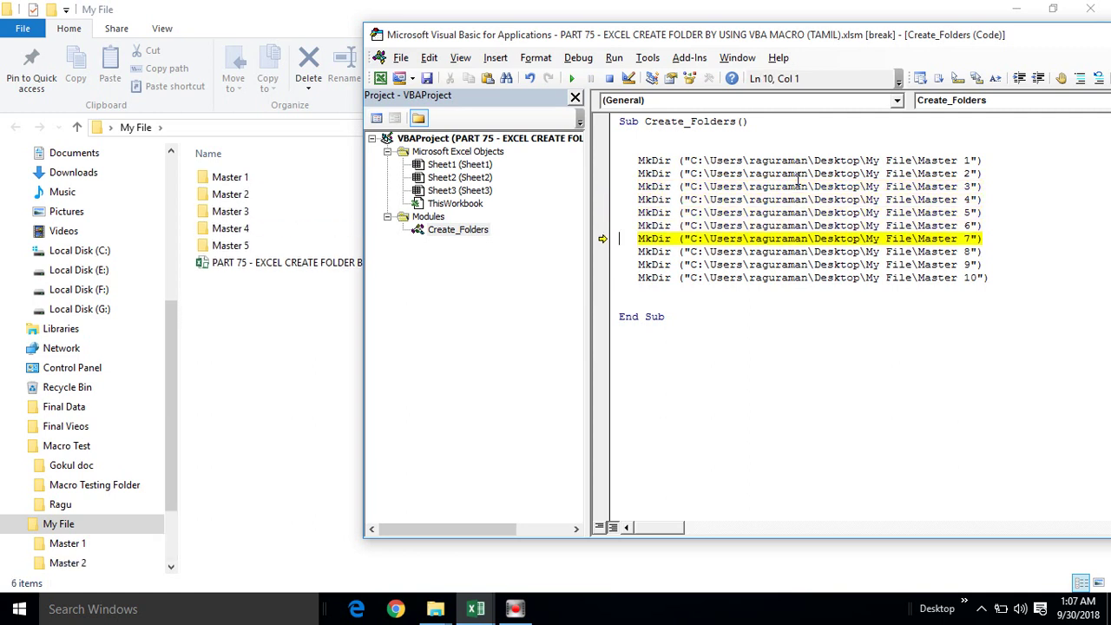
key("F8")
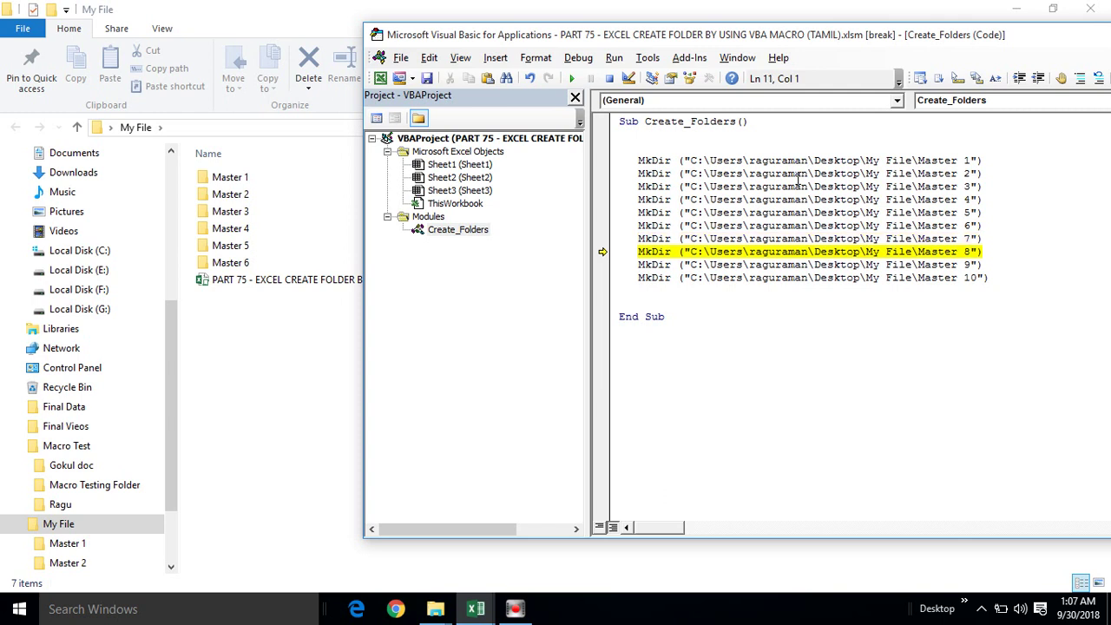
key("F8")
key("F8")
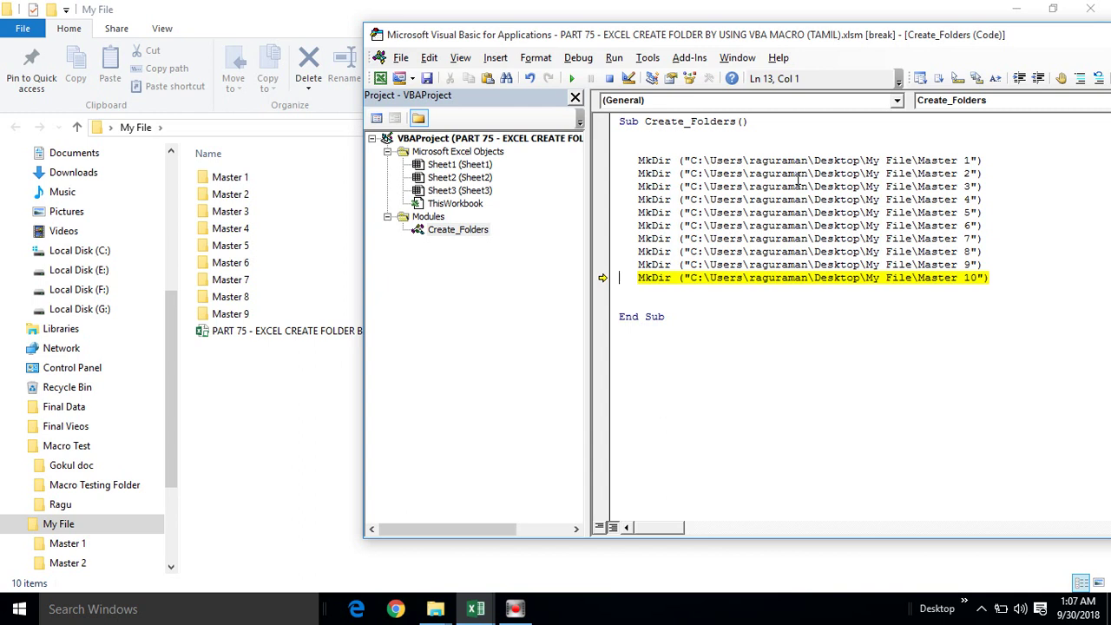
key("F8")
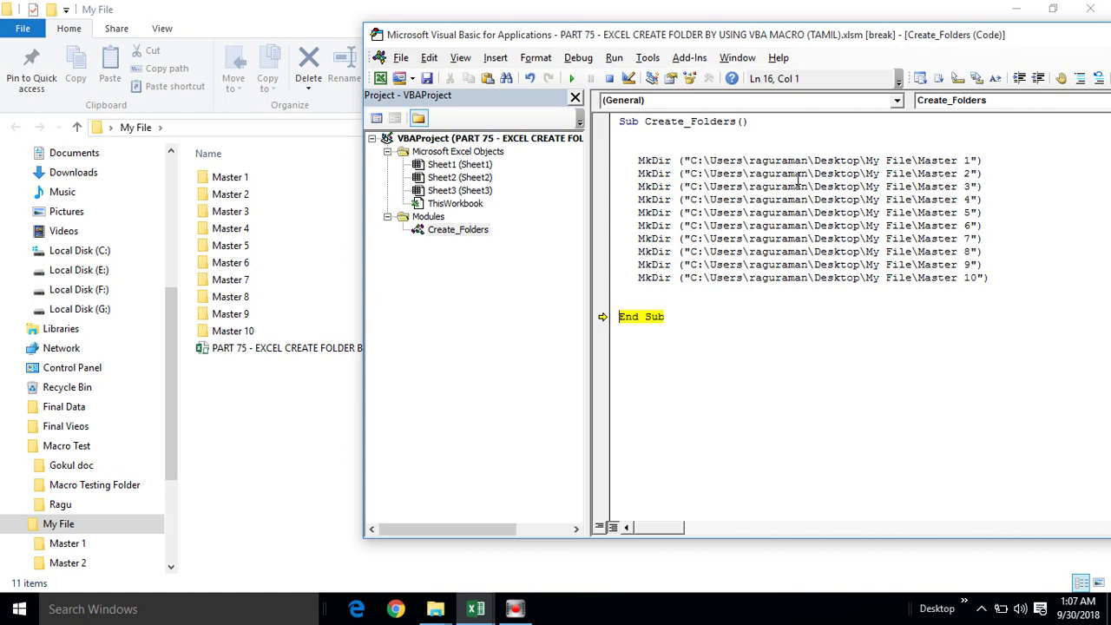
key("F8")
Check the new folders in My File by selecting Master 1 onward, then deselecting.
left_click(744, 198)
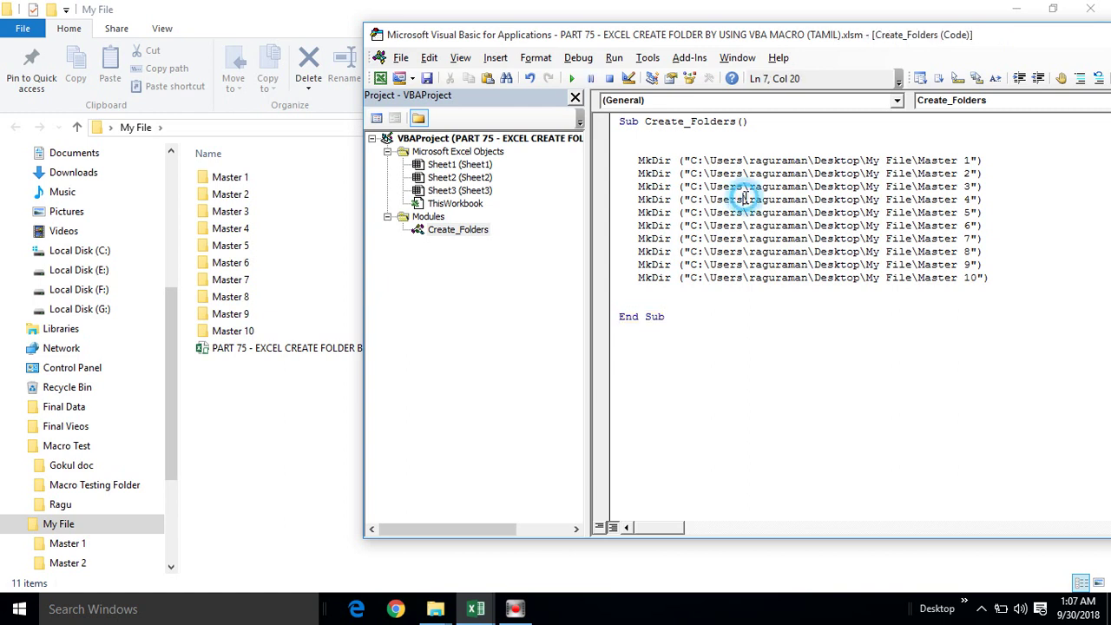
left_click(273, 228)
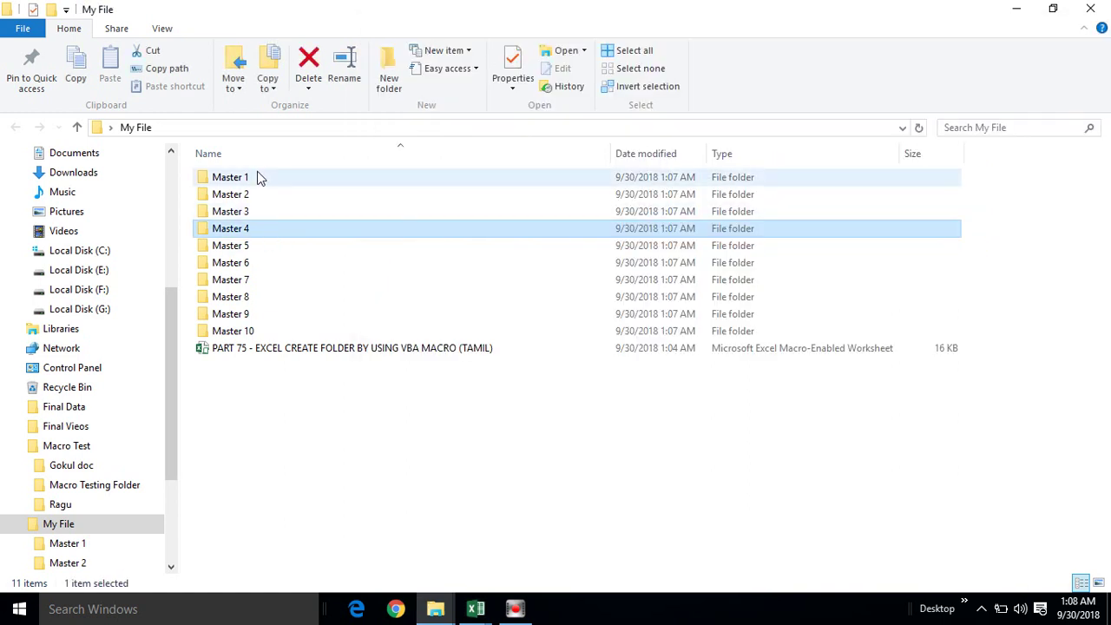
left_click(257, 177)
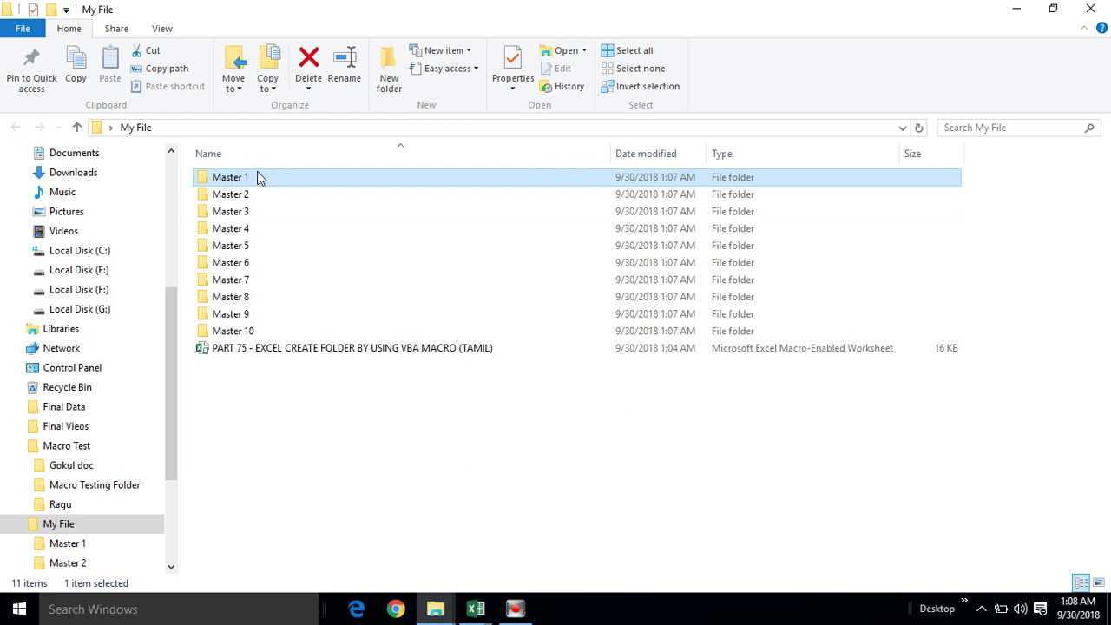
key("shift+Down")
key("shift+Down")
key("shift+Down")
key("shift+Down")
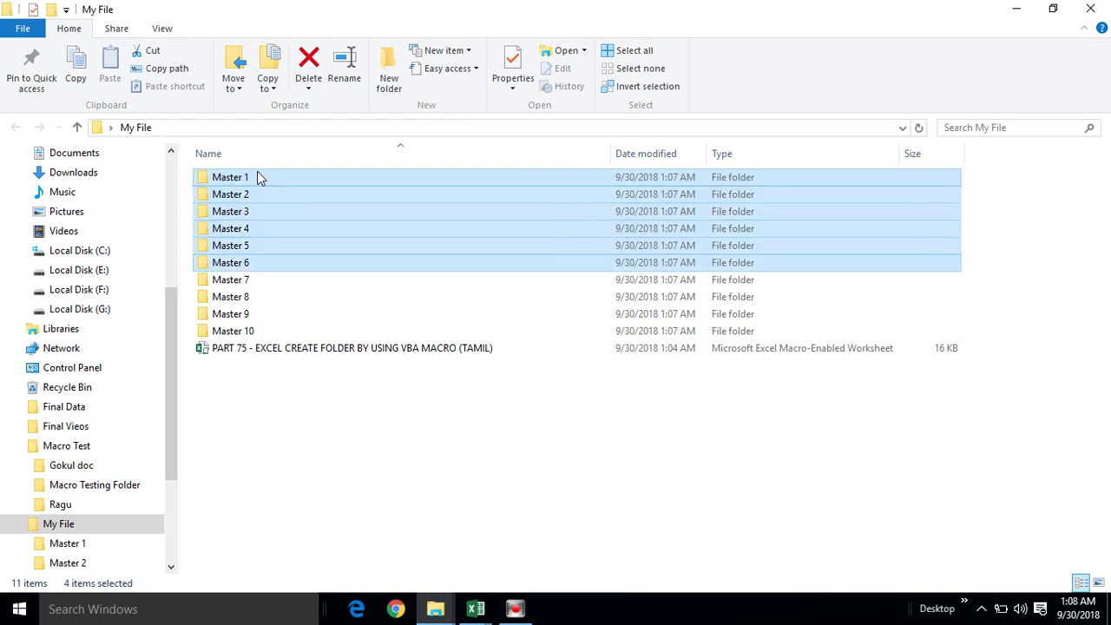
key("shift+Down")
key("shift+Down")
key("shift+Down")
key("shift+Down")
key("shift+Down")
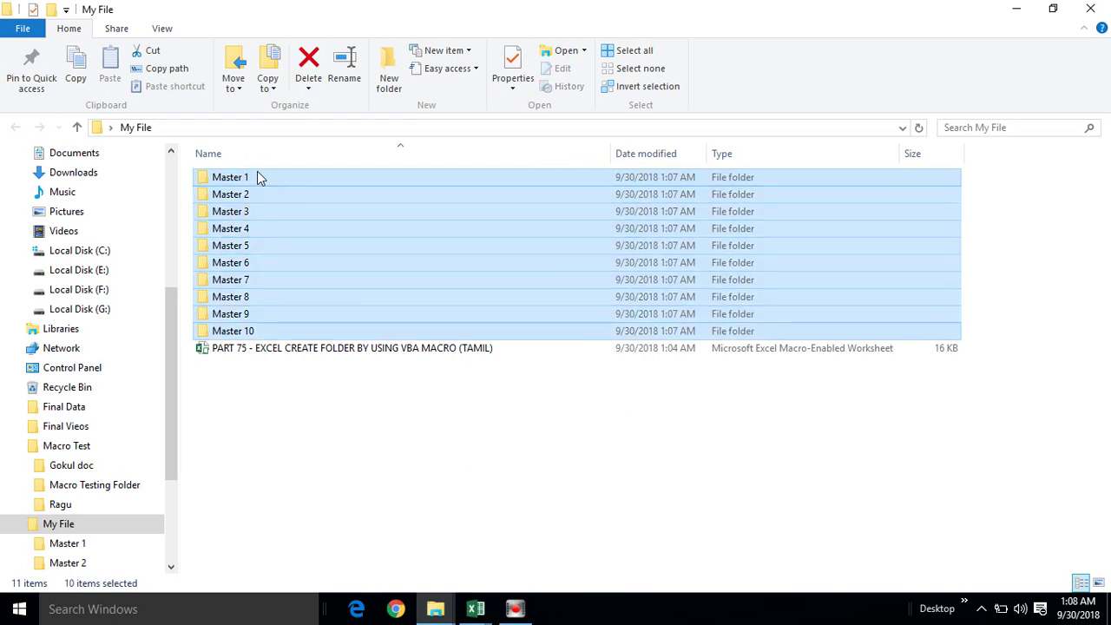
left_click(245, 375)
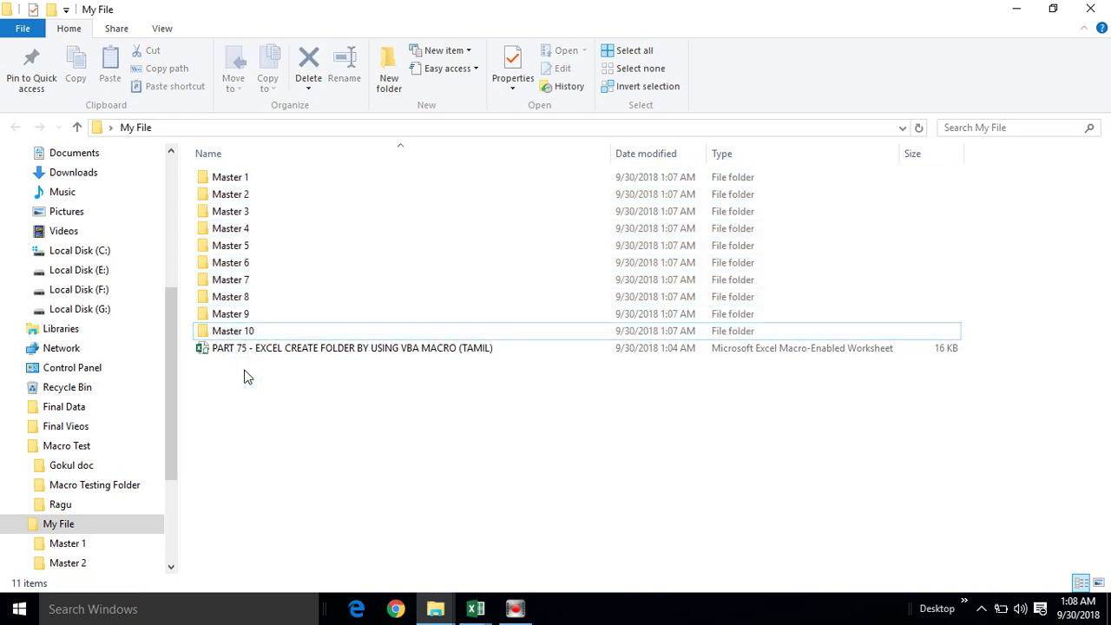
left_click(252, 182)
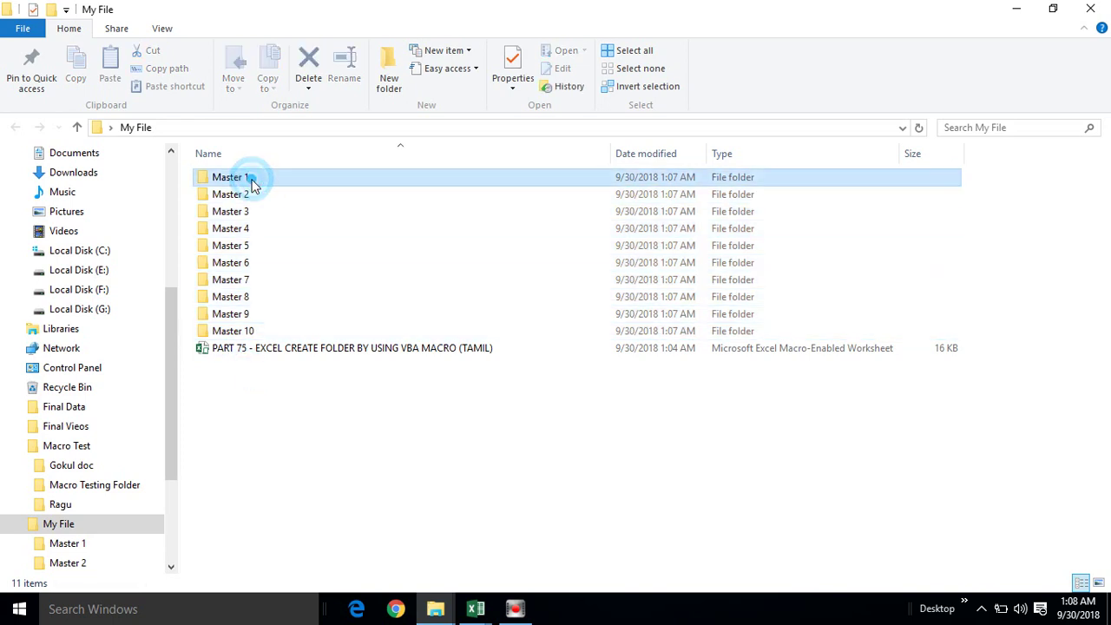
left_click(285, 406)
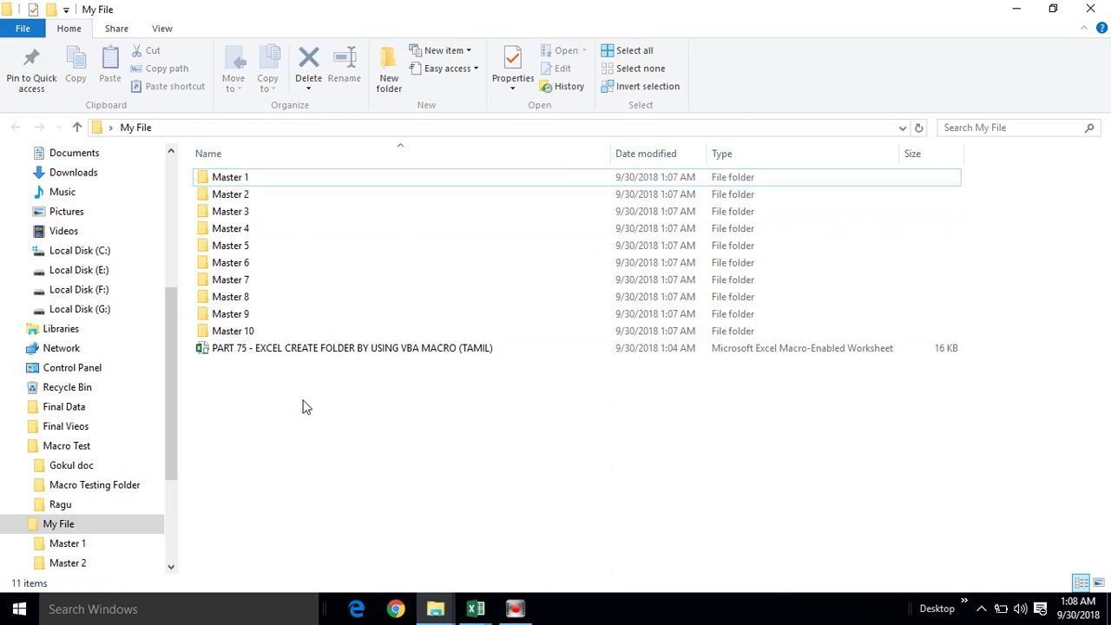
Return to the VBA editor, maximize it, and select all ten MkDir lines.
mouse_move(475, 613)
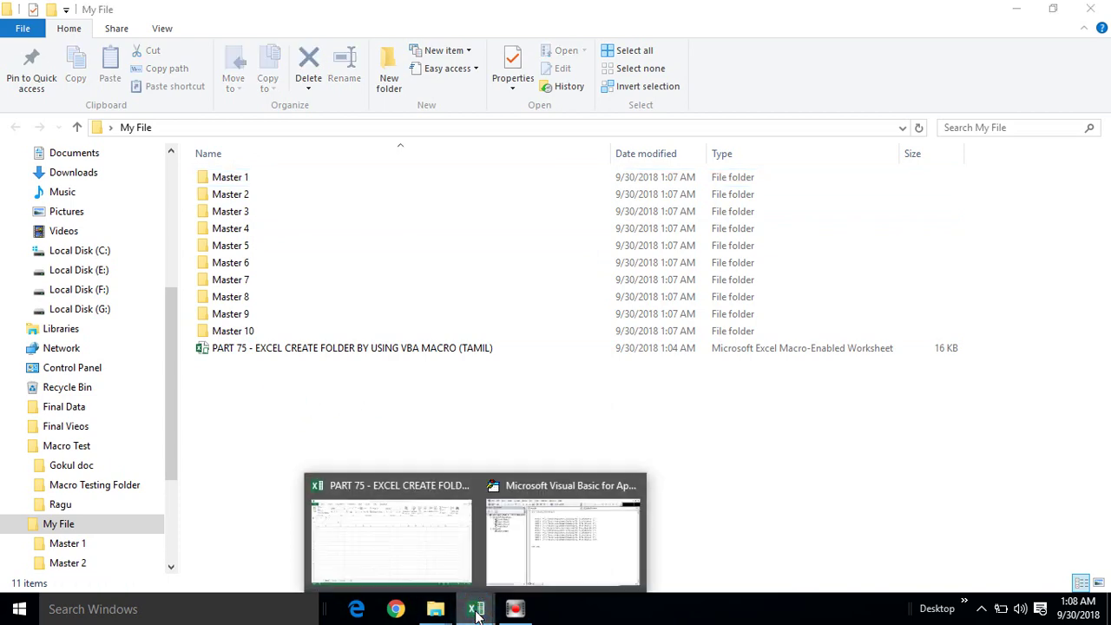
left_click(541, 560)
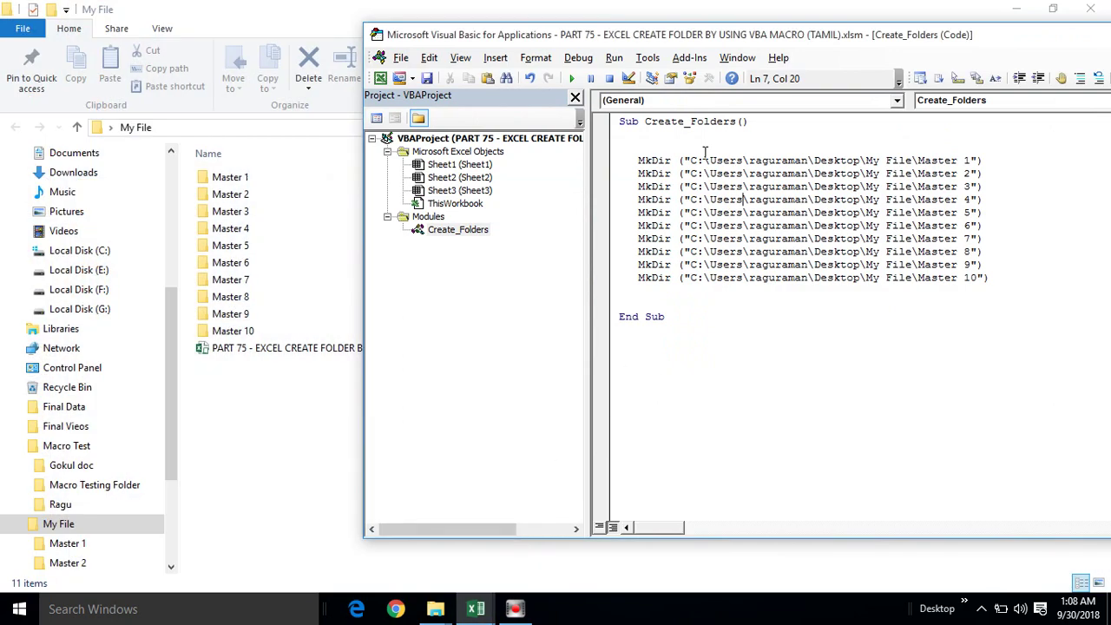
double_click(728, 42)
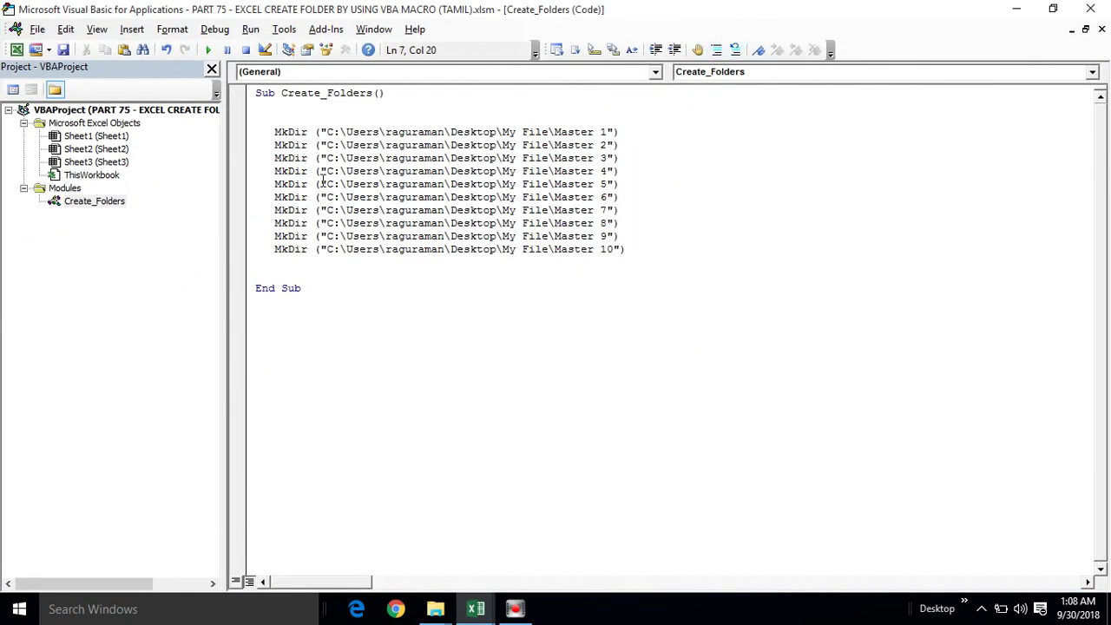
left_click_drag(272, 131, 656, 280)
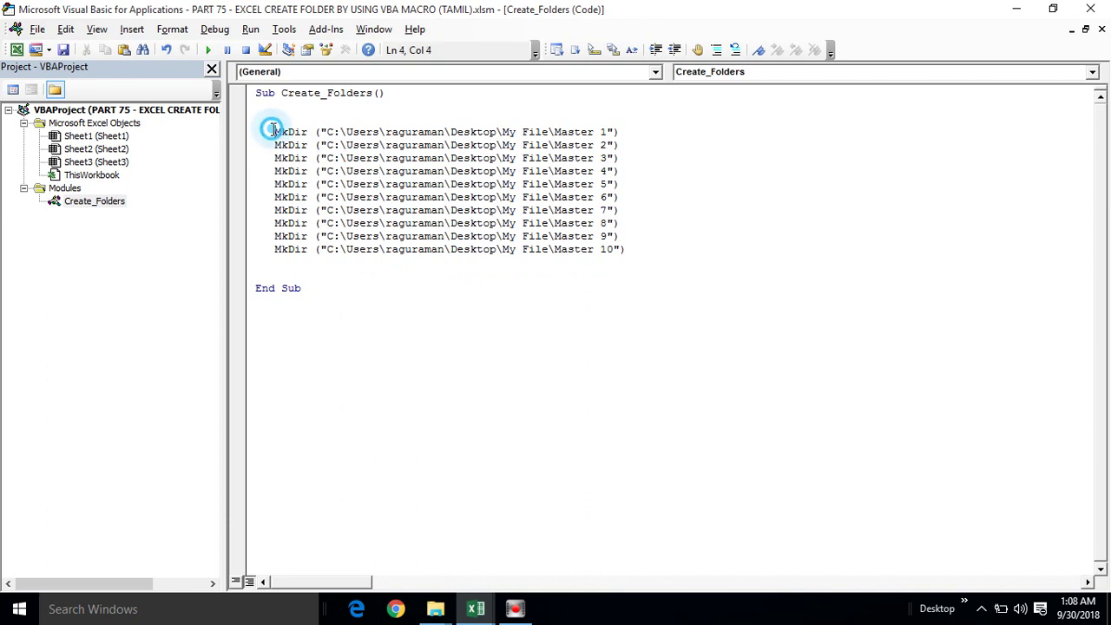